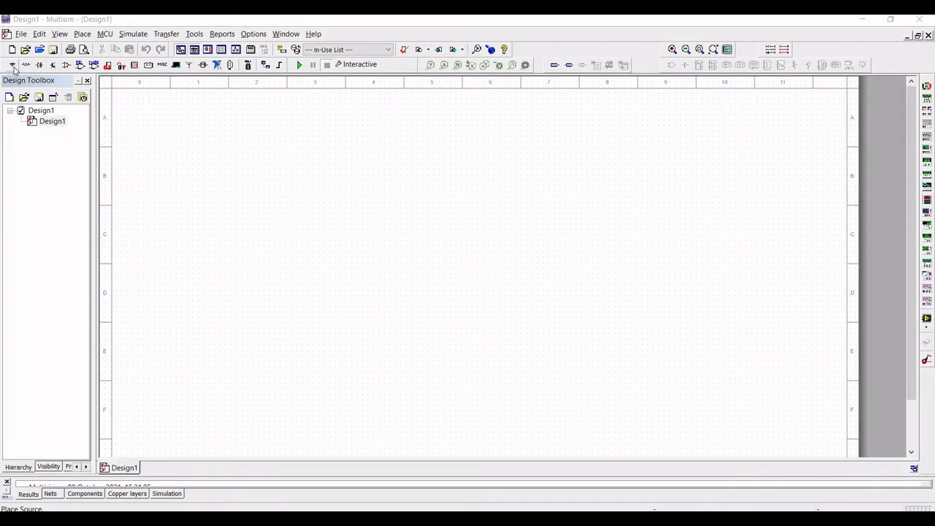
- Place a DC_POWER source from the POWER_SOURCES family in the left half of the schematic, in row C
left_click(13, 65)
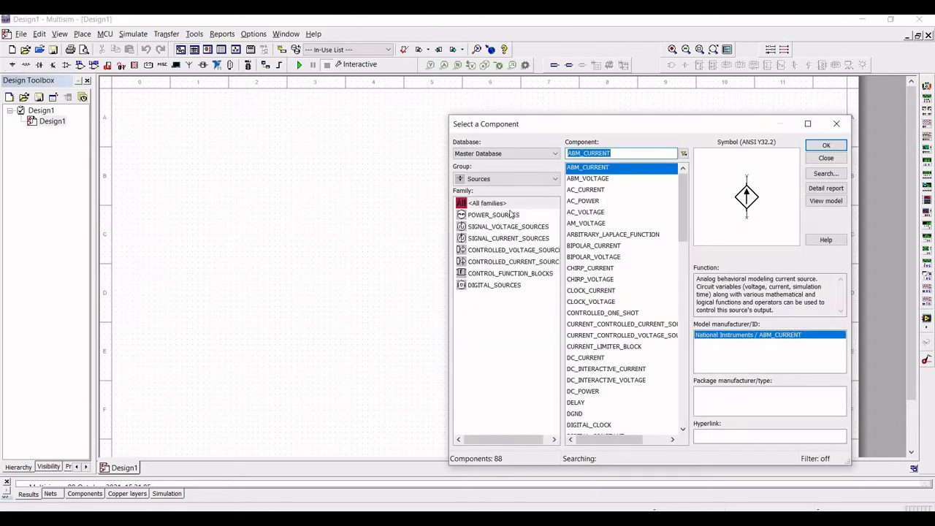
left_click(497, 216)
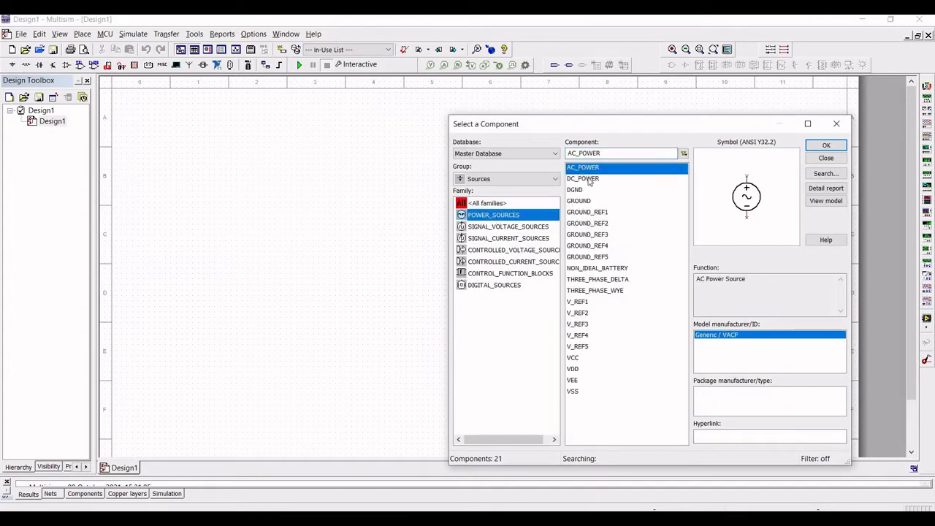
left_click(588, 180)
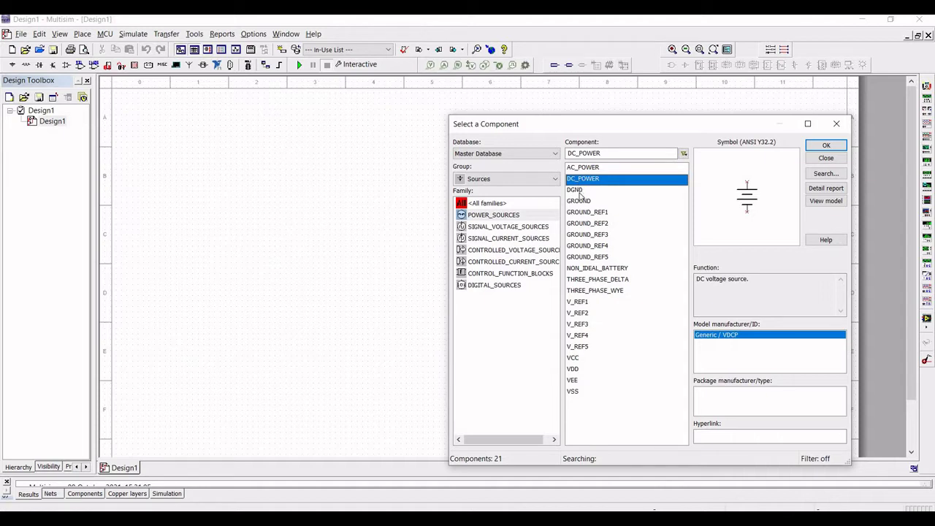
left_click(828, 146)
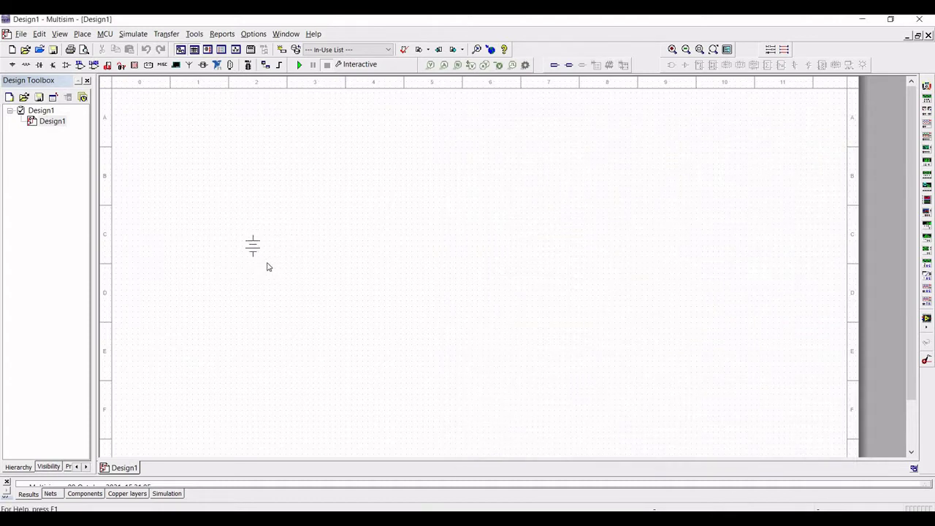
left_click(268, 265)
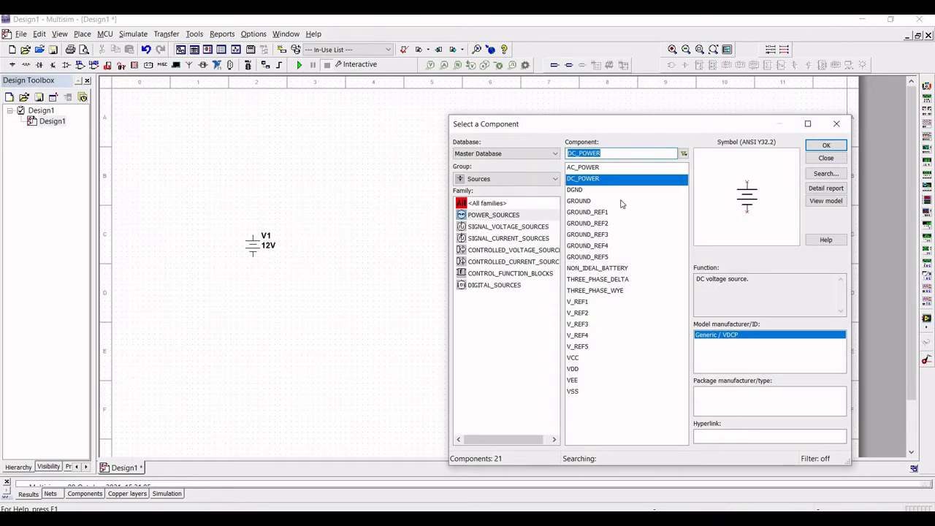
- Place a 3k resistor from the Basic group's RESISTOR family vertically to the right of the DC source
left_click(487, 180)
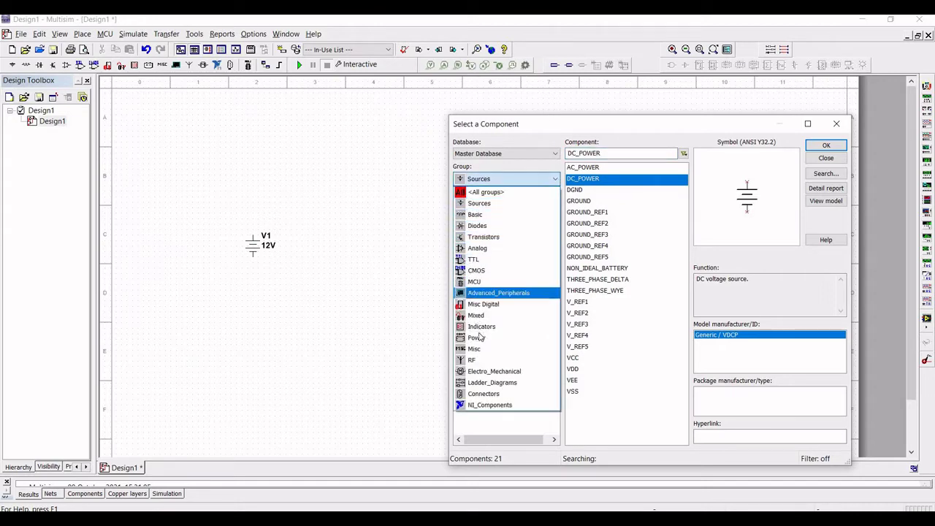
left_click(476, 215)
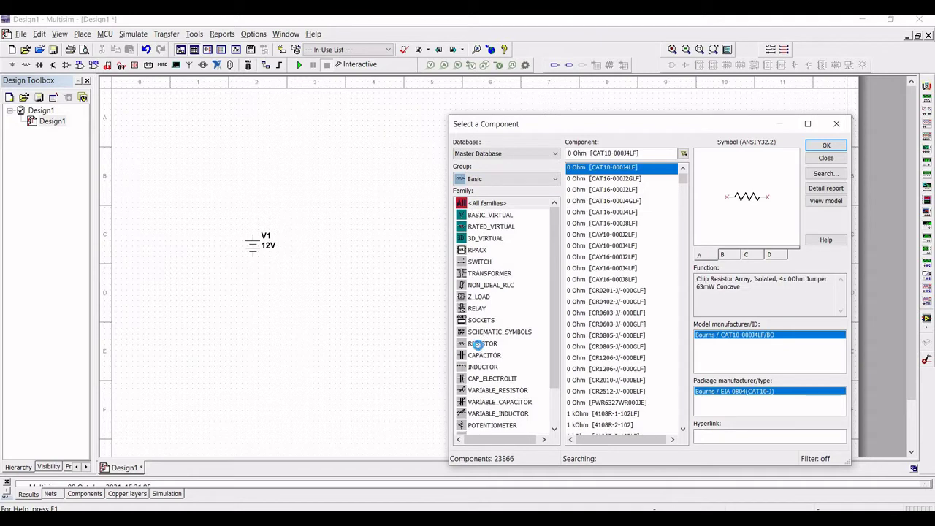
left_click(476, 343)
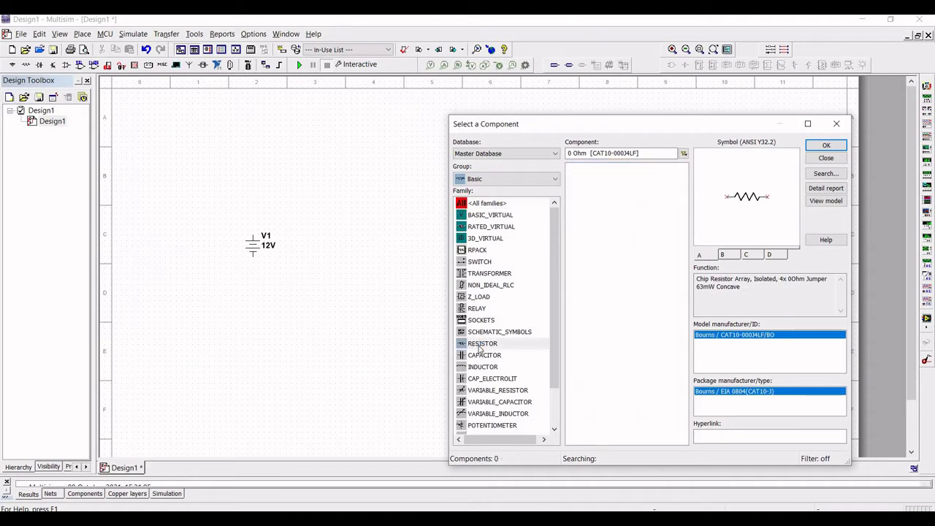
double_click(592, 154)
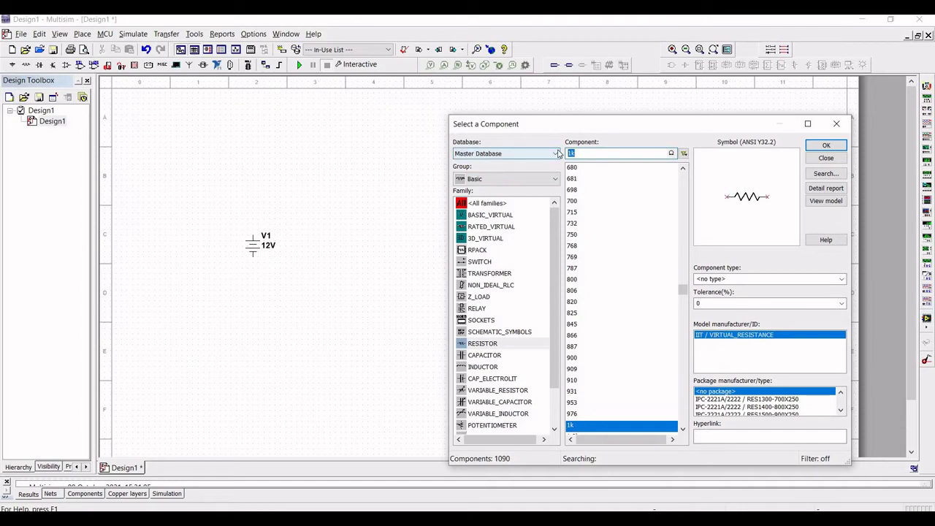
type("3k")
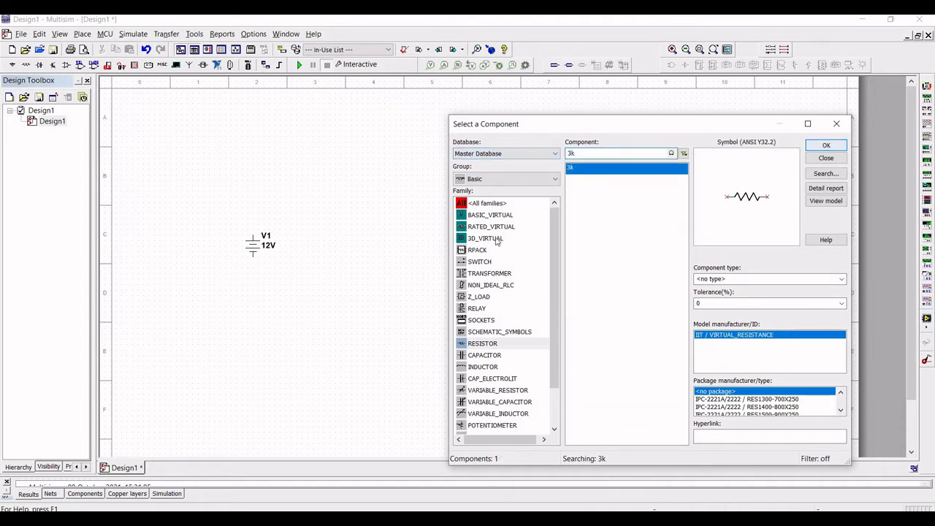
key("Return")
key("ctrl+r")
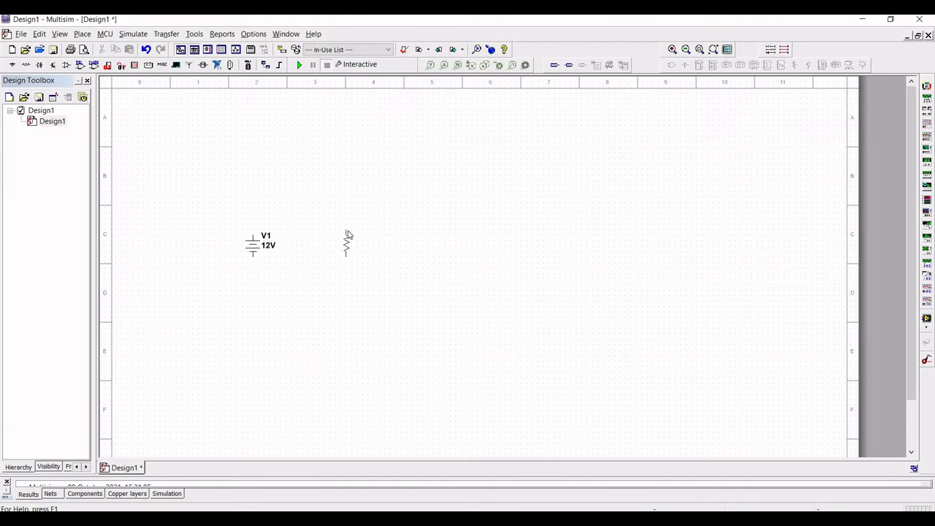
left_click(348, 234)
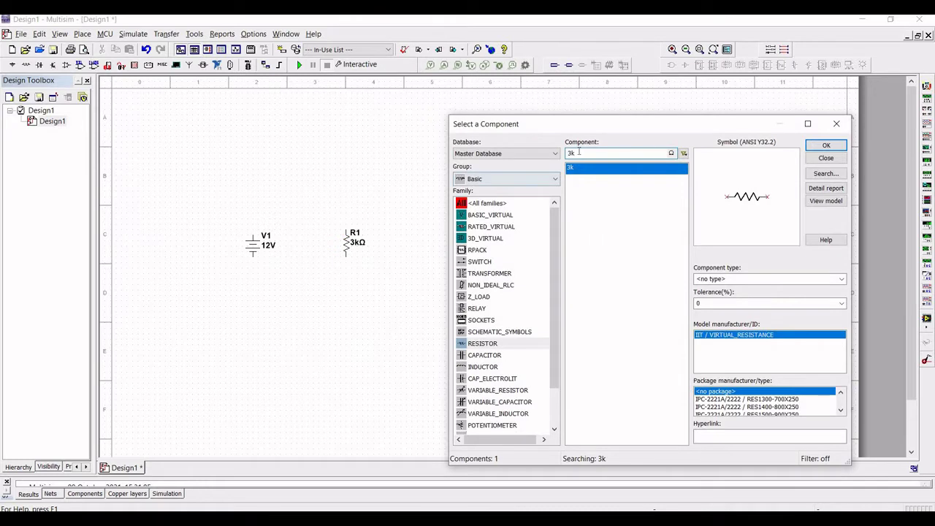
- Place a 4k resistor, rotated to vertical, to the right of the 3 kΩ resistor
left_click_drag(578, 151, 563, 153)
type("4k")
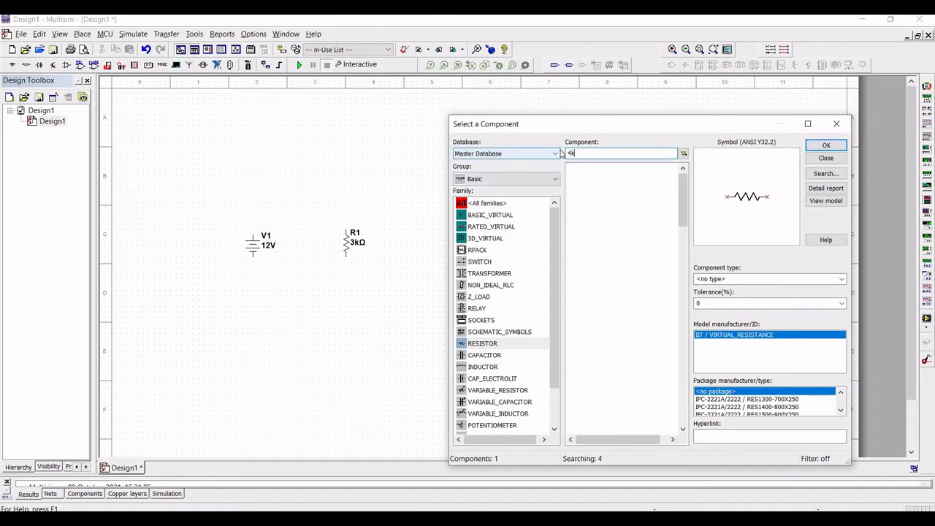
left_click(827, 146)
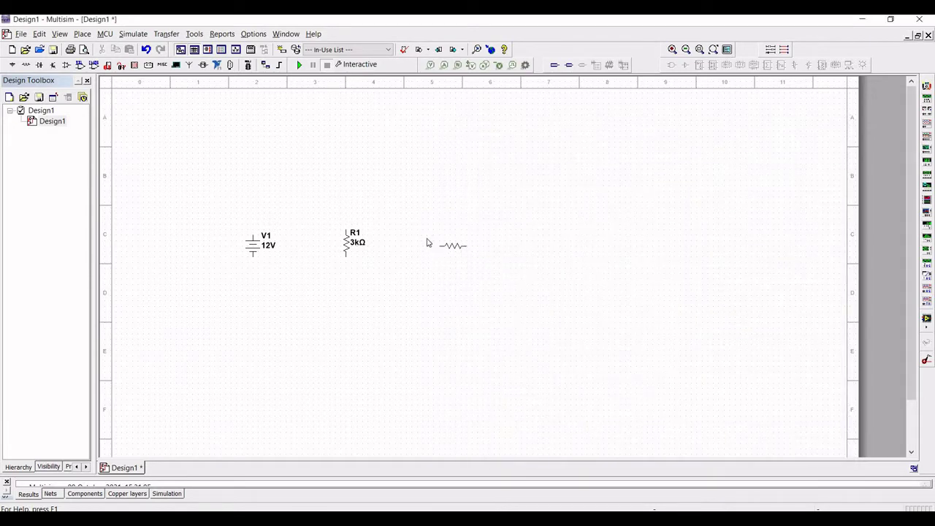
key("ctrl+r")
left_click(429, 232)
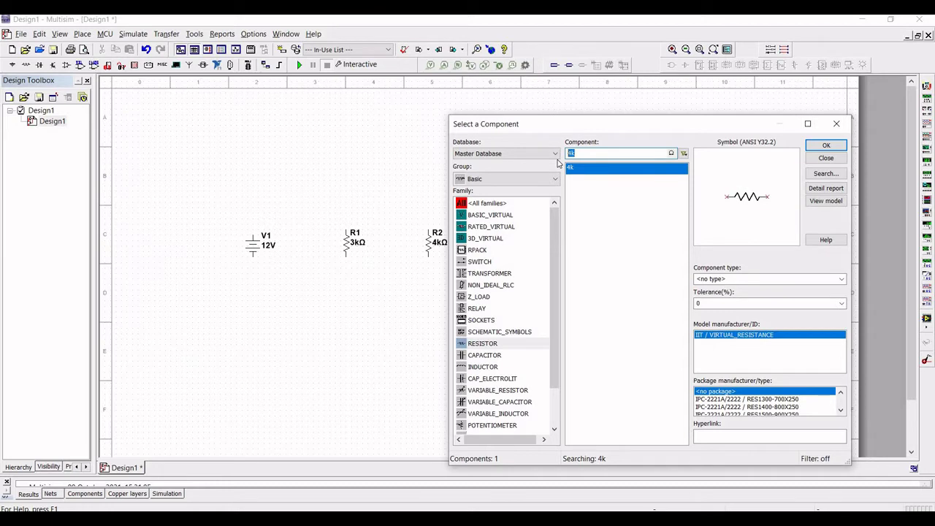
- Place a 6k resistor, rotated to vertical, to the right of the 4 kΩ resistor
type("6k")
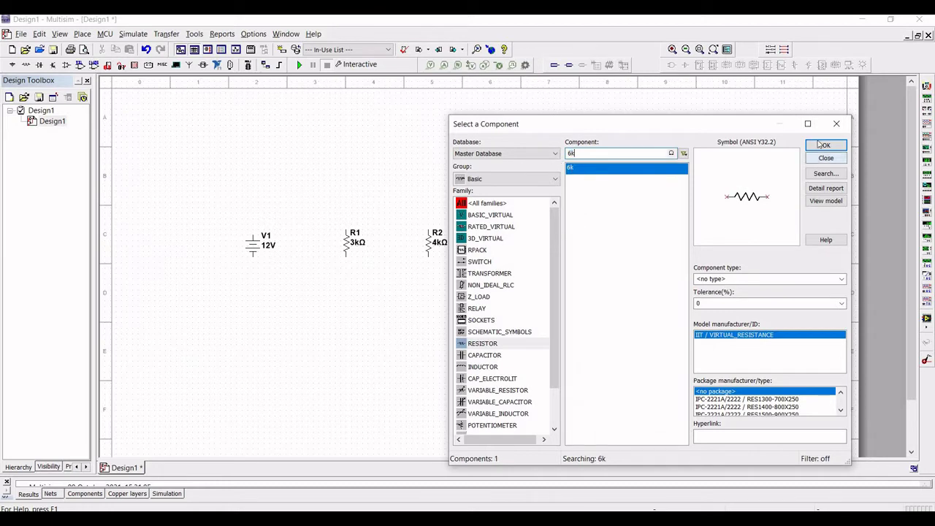
left_click(824, 146)
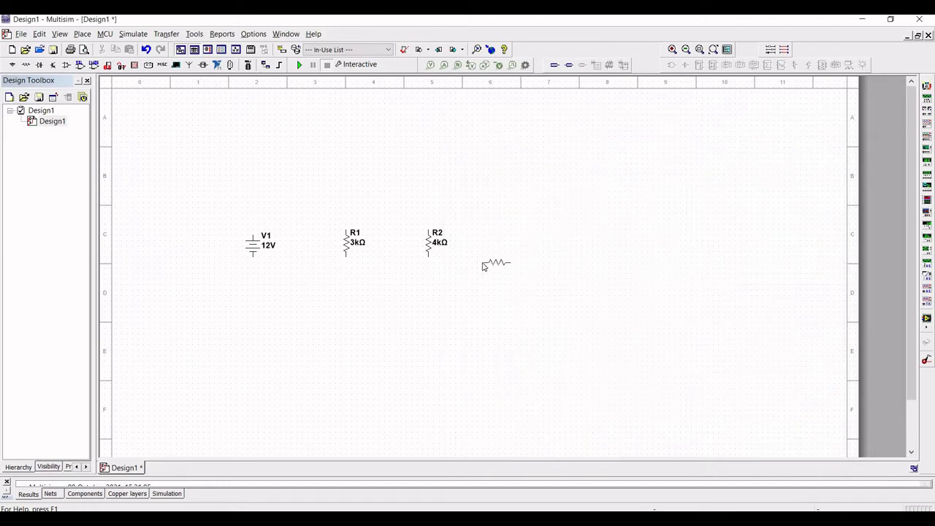
key("ctrl+r")
left_click(516, 235)
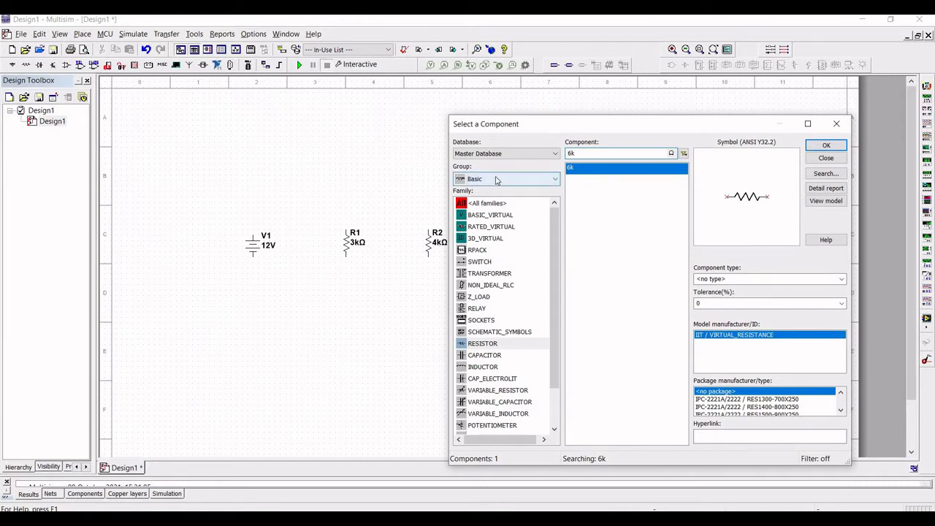
- Place an AMMETER_H from the Indicators group above the gap between the DC source and the 3 kΩ resistor, ending component placement
left_click(556, 182)
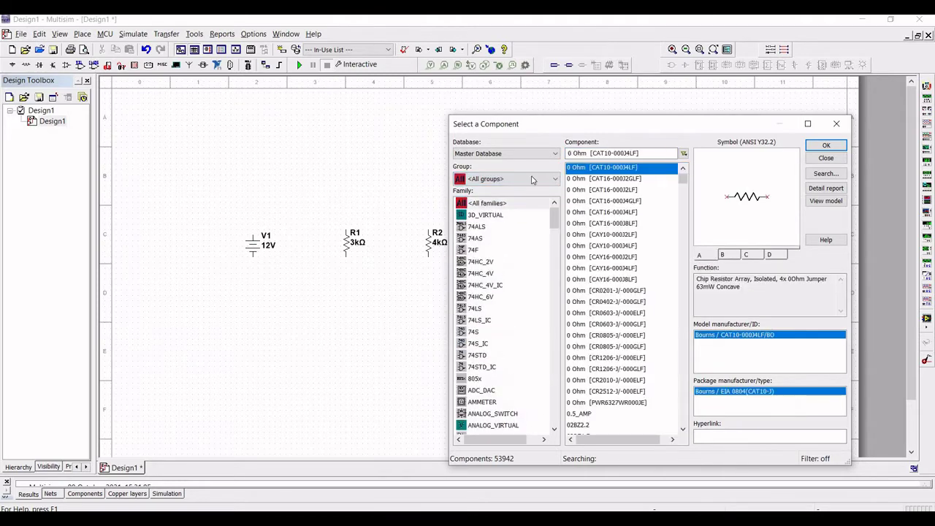
left_click(531, 180)
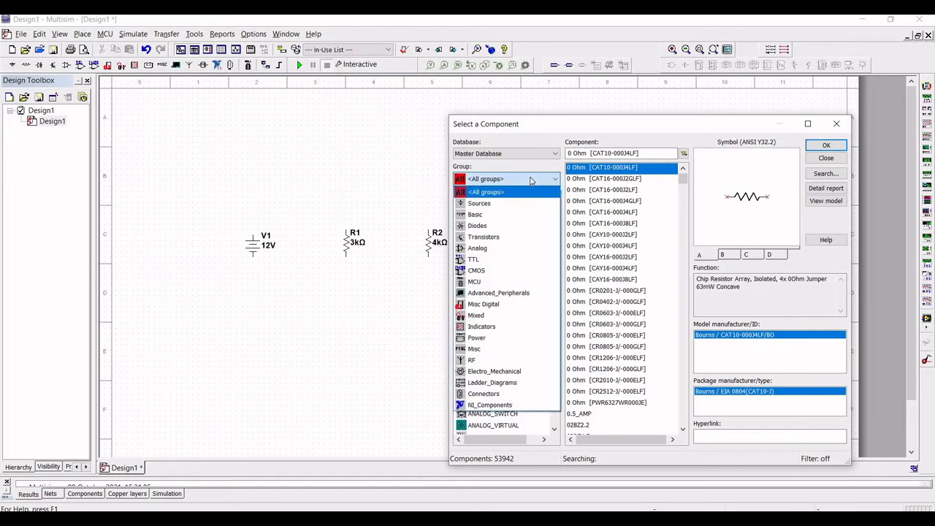
left_click(482, 327)
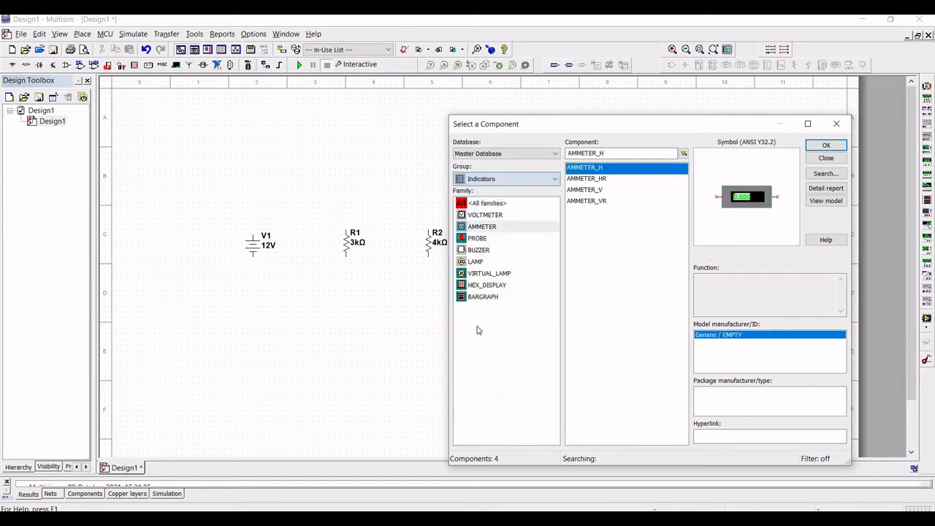
left_click(486, 228)
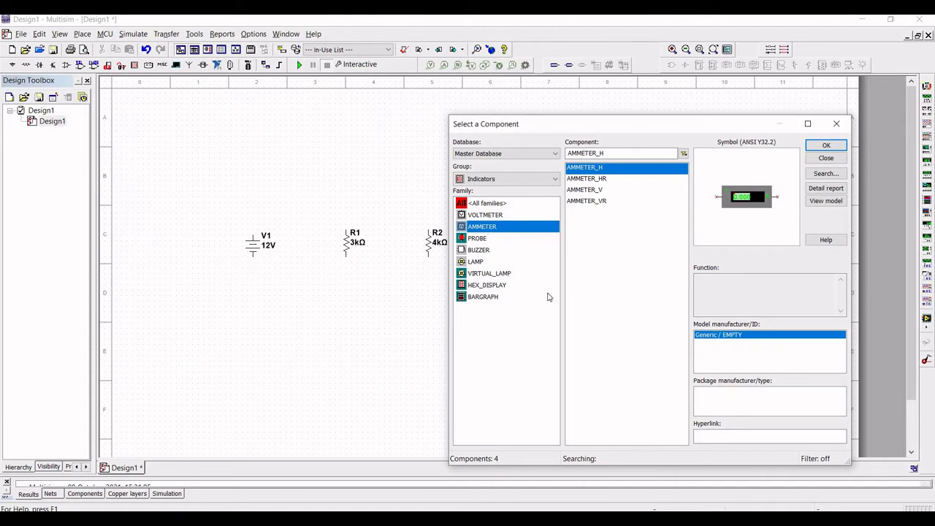
left_click(564, 270)
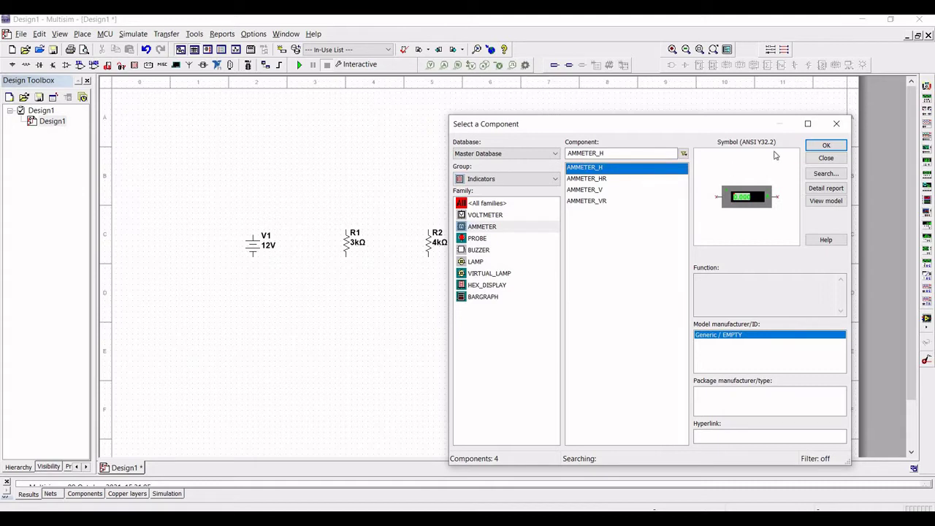
double_click(642, 166)
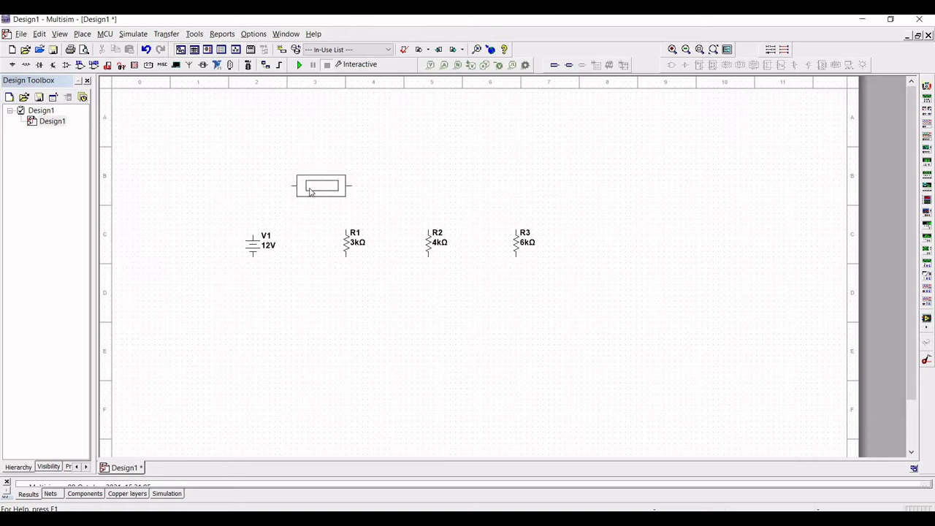
left_click(308, 188)
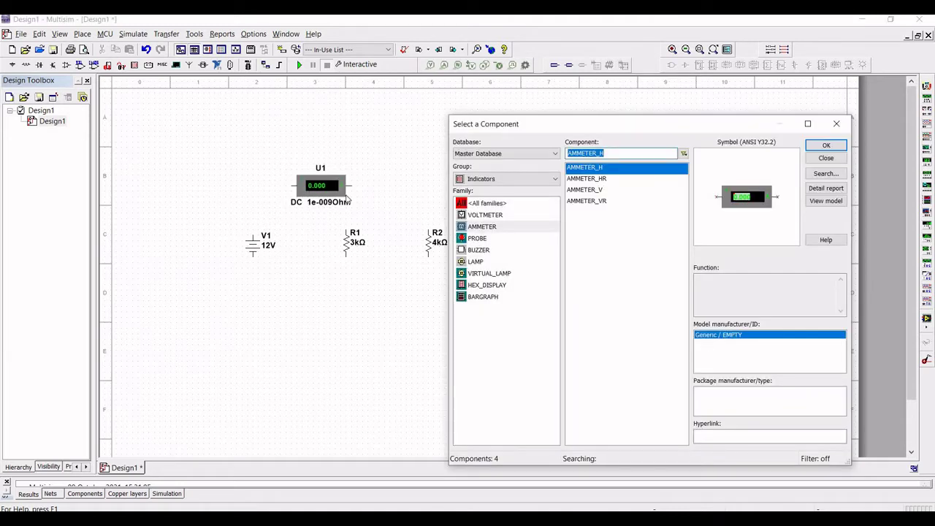
left_click(846, 125)
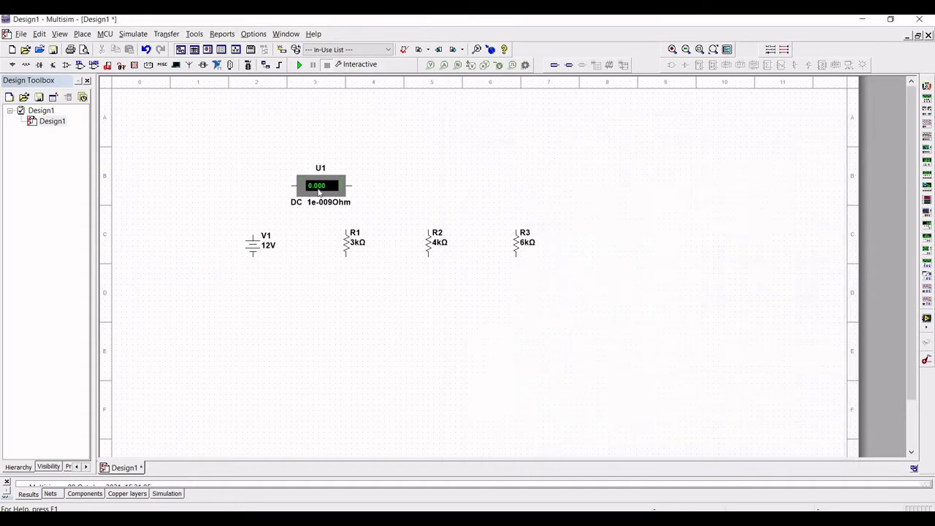
- Flip the ammeter vertically and rotate it 90° clockwise, positioning it directly above the 3 kΩ resistor
right_click(321, 190)
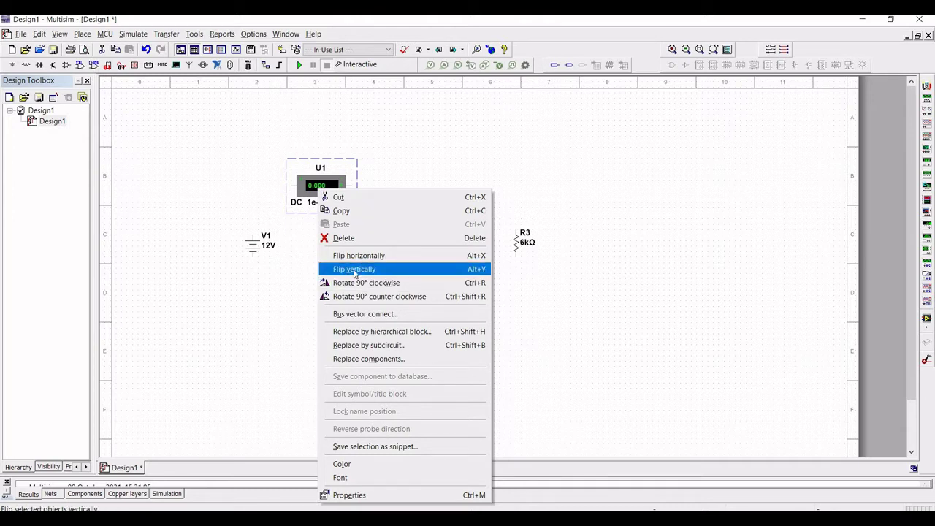
left_click(355, 271)
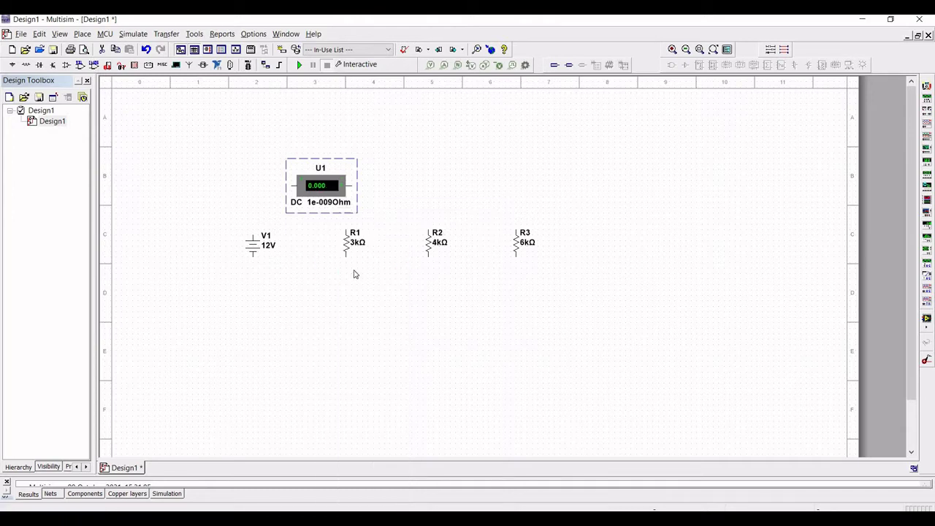
right_click(329, 196)
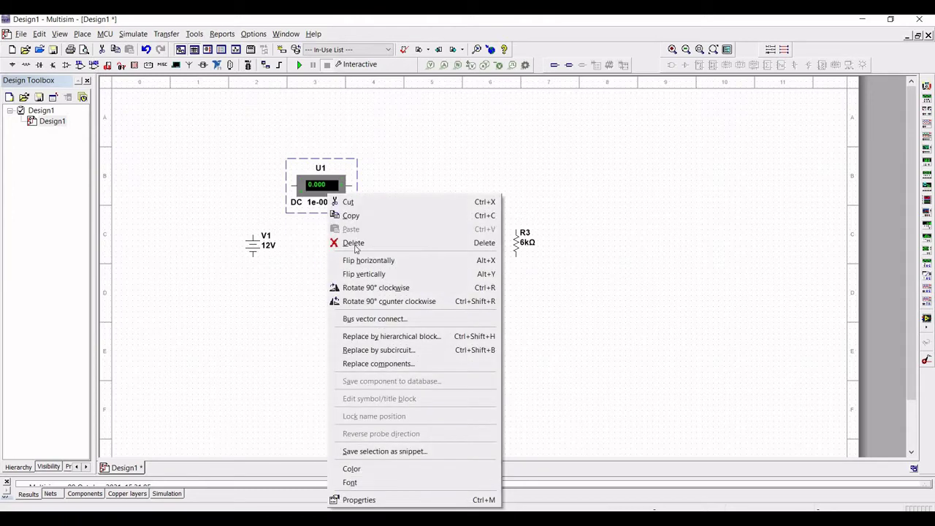
left_click(363, 288)
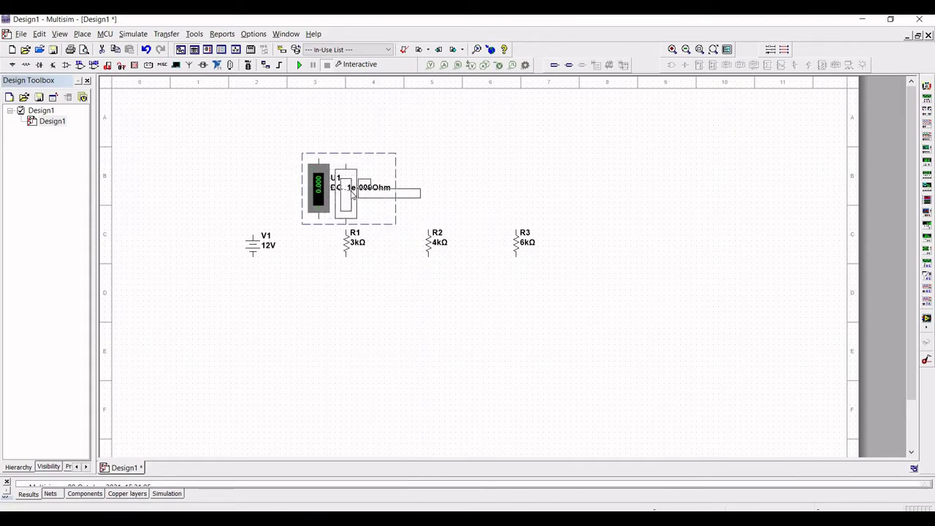
left_click(345, 328)
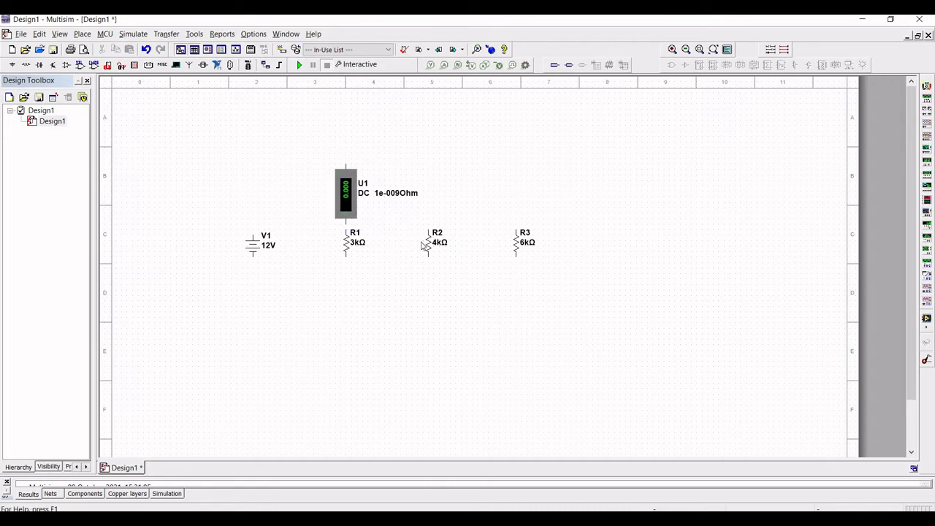
- Place a second AMMETER_H from the Indicators group above the 4 kΩ resistor
left_click(14, 67)
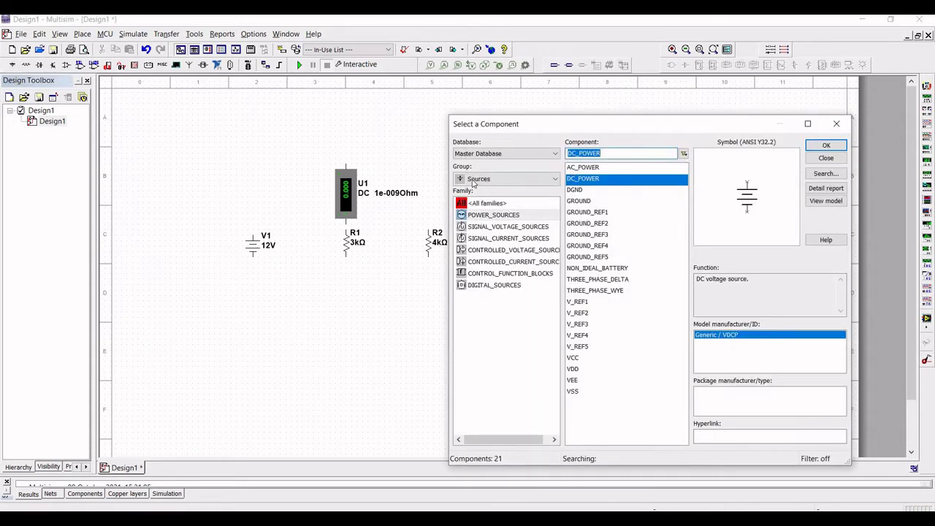
left_click(473, 184)
left_click(481, 333)
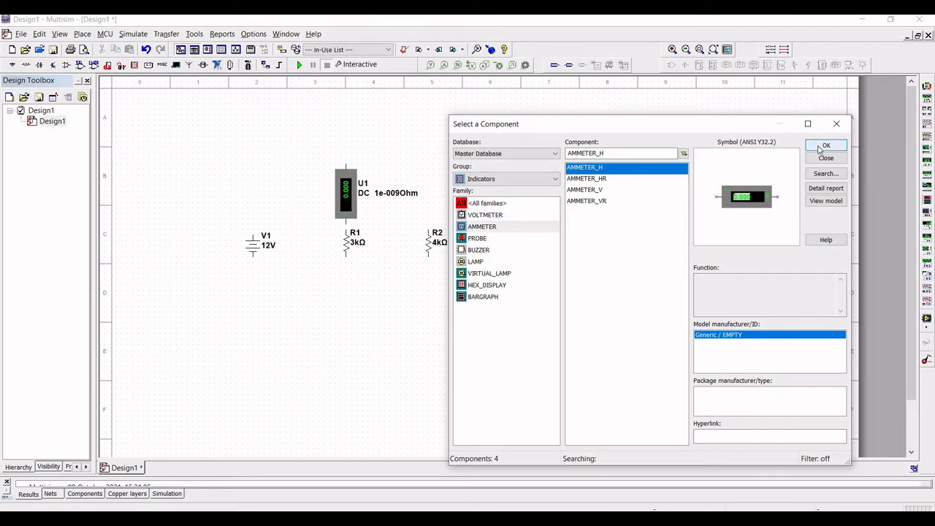
left_click(822, 148)
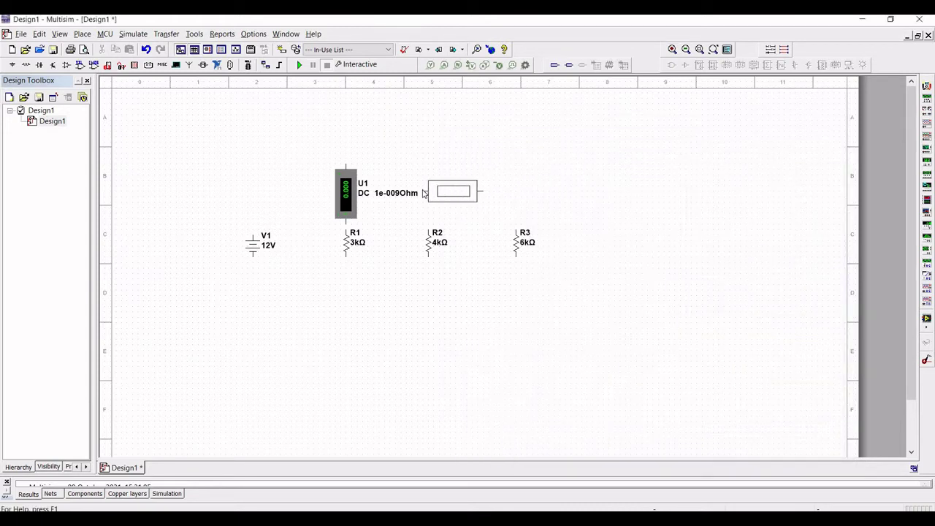
left_click(424, 192)
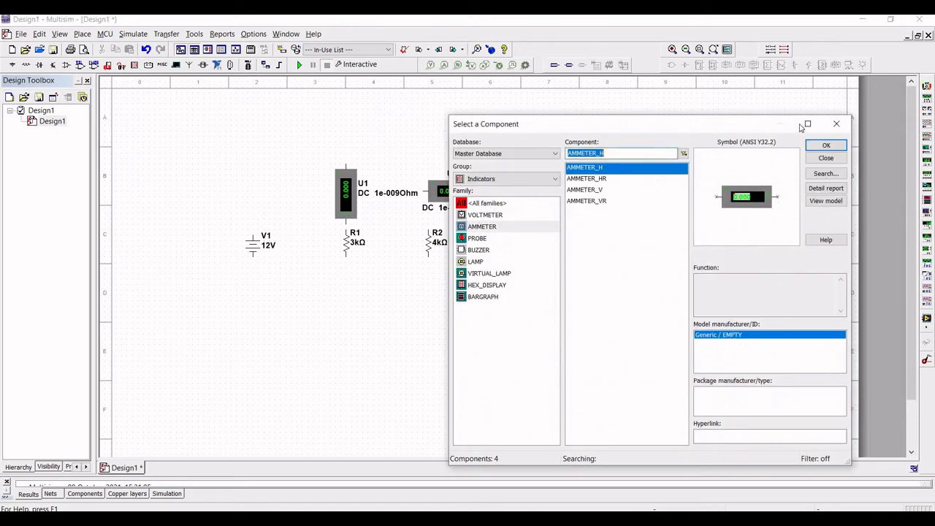
- Place a third AMMETER_H above the 6 kΩ resistor, ending component placement
left_click(827, 146)
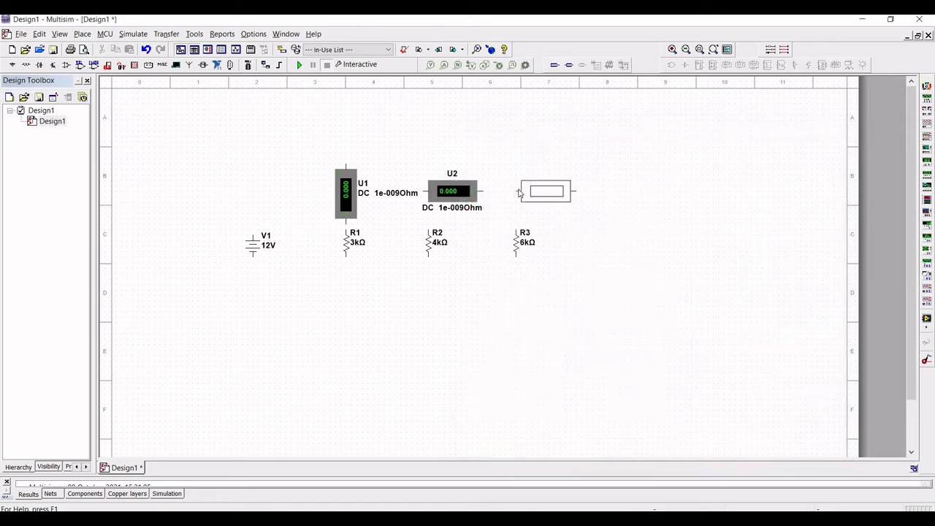
left_click(644, 181)
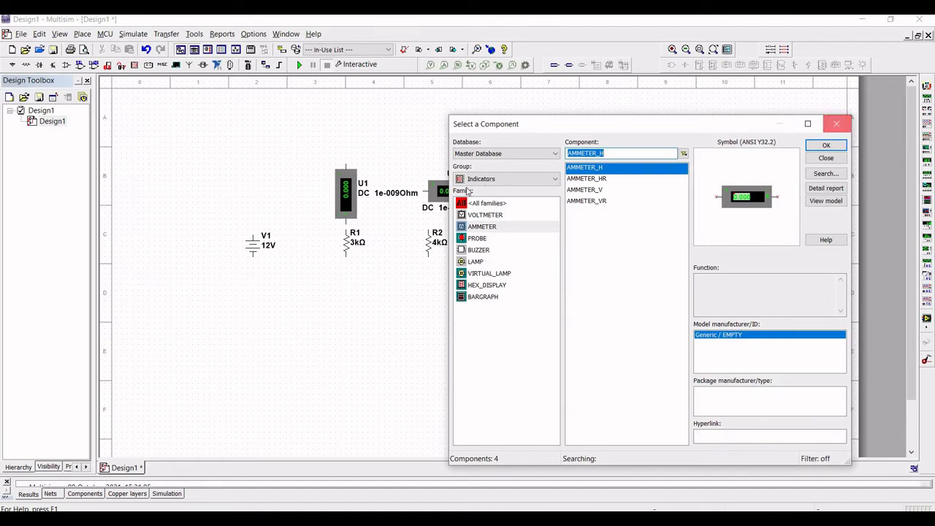
left_click(836, 125)
- Rotate the second ammeter 90° clockwise and position it directly above the 4 kΩ resistor
right_click(452, 204)
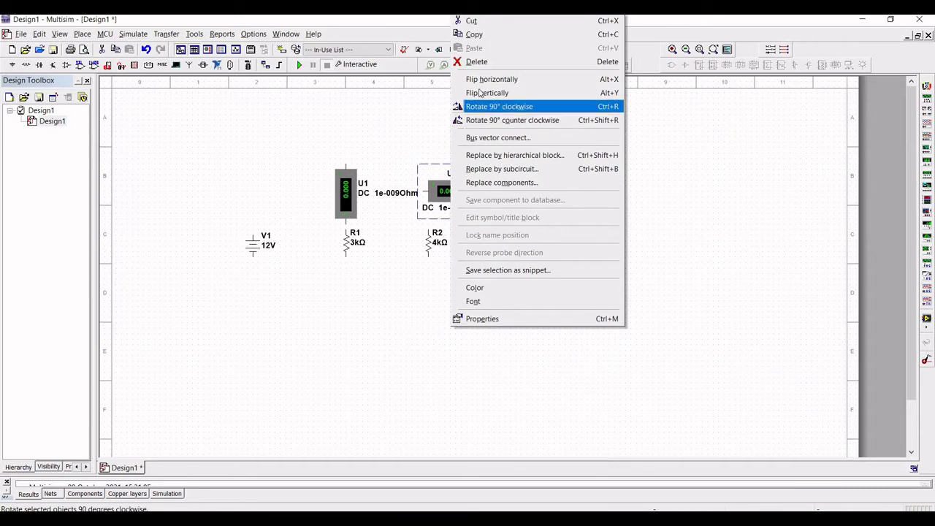
left_click(484, 107)
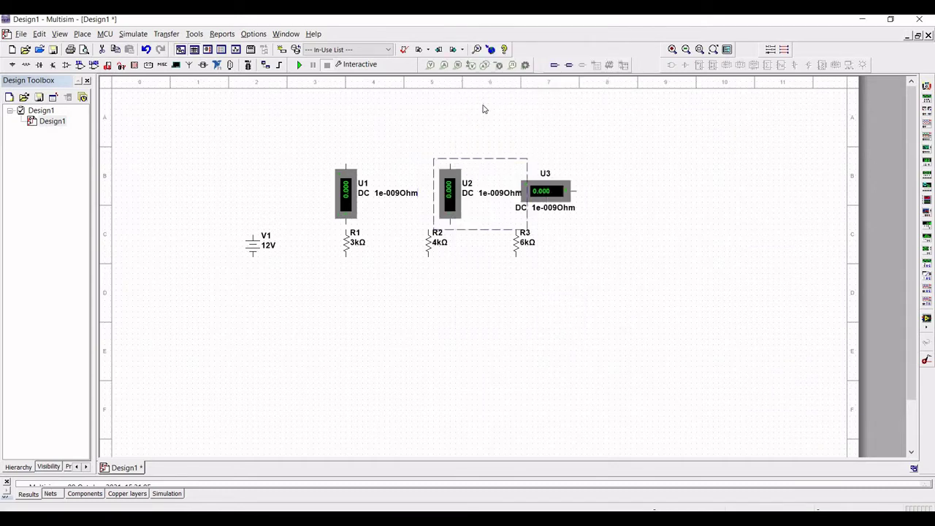
left_click_drag(456, 189, 435, 188)
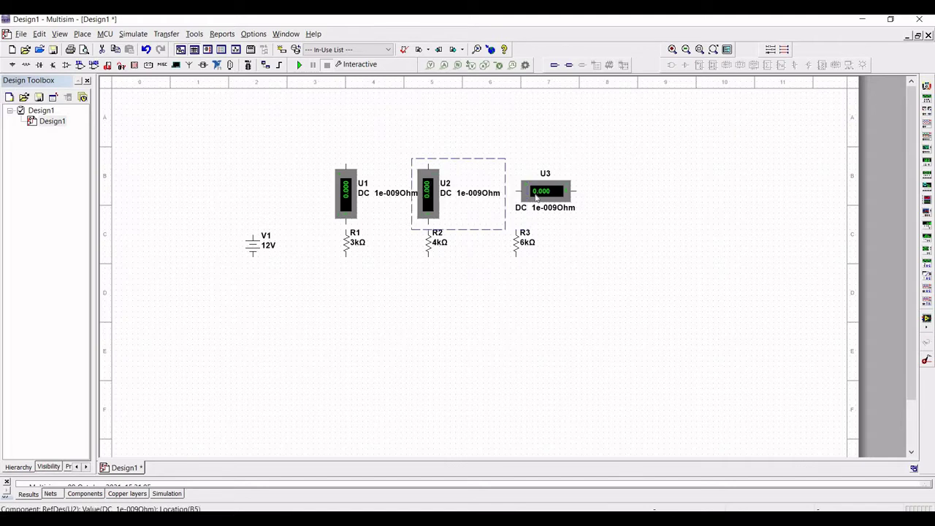
- Rotate the third ammeter 90° clockwise and position it directly above the 6 kΩ resistor
left_click(537, 197)
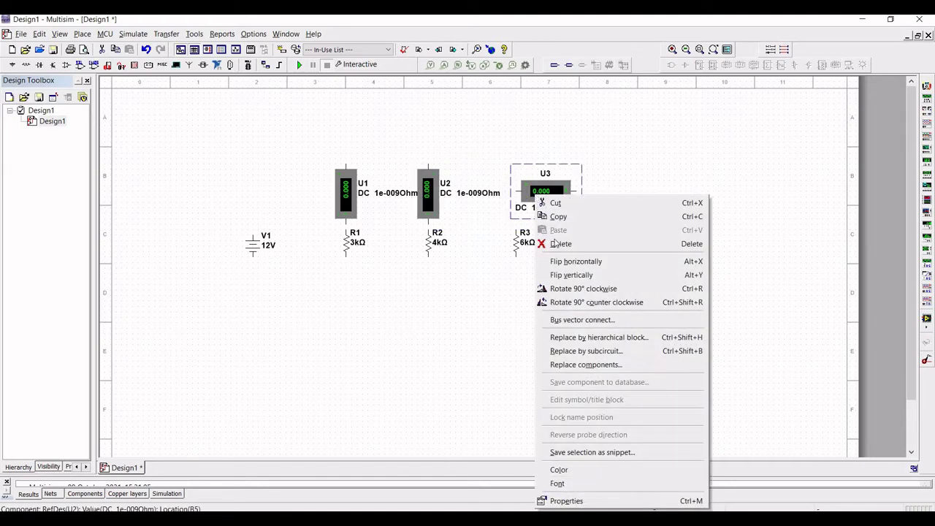
left_click(568, 289)
left_click_drag(537, 203, 510, 202)
left_click(520, 301)
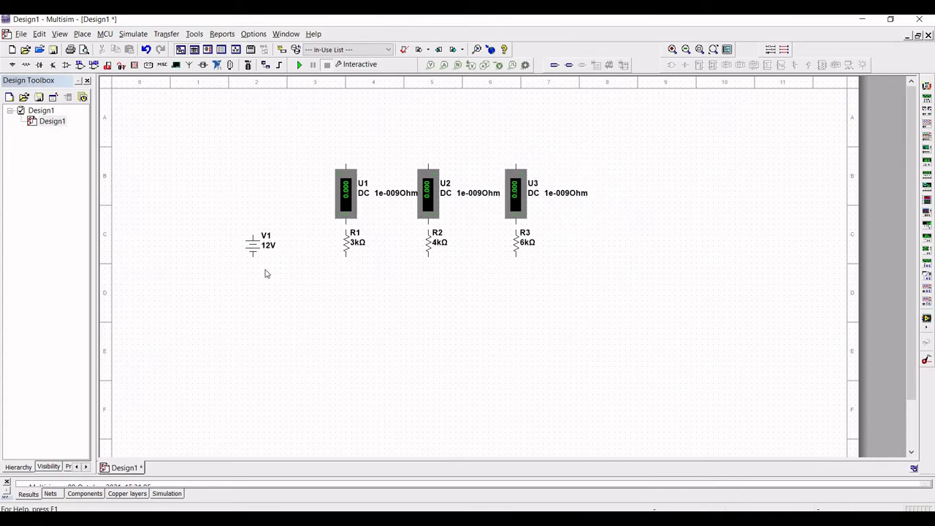
- Move the DC source farther left and place a horizontal AMMETER_H from the Indicators group between the source and the 3 kΩ branch
left_click_drag(252, 246, 204, 246)
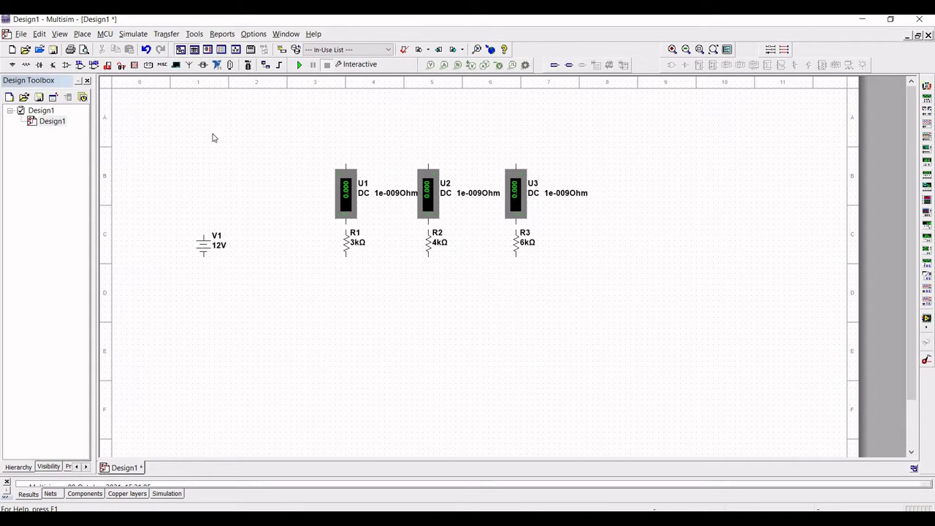
left_click(12, 66)
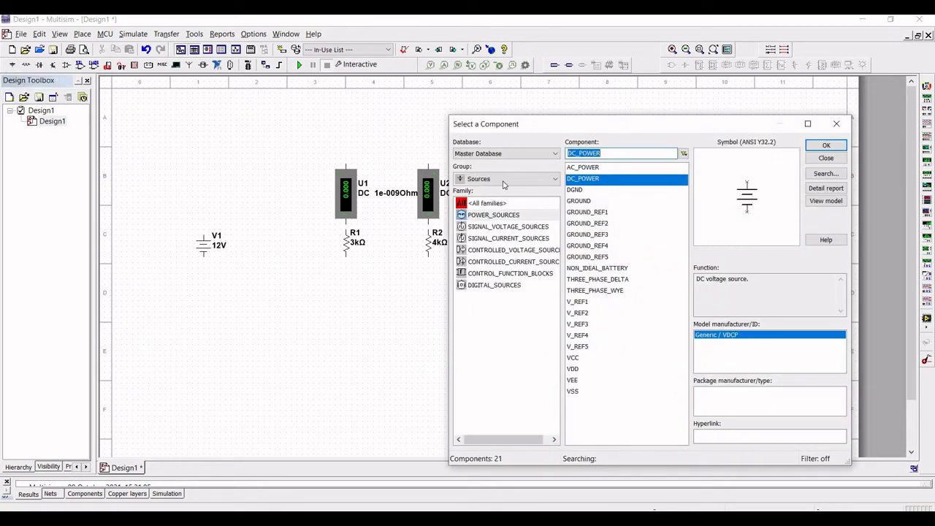
left_click(503, 183)
left_click(504, 322)
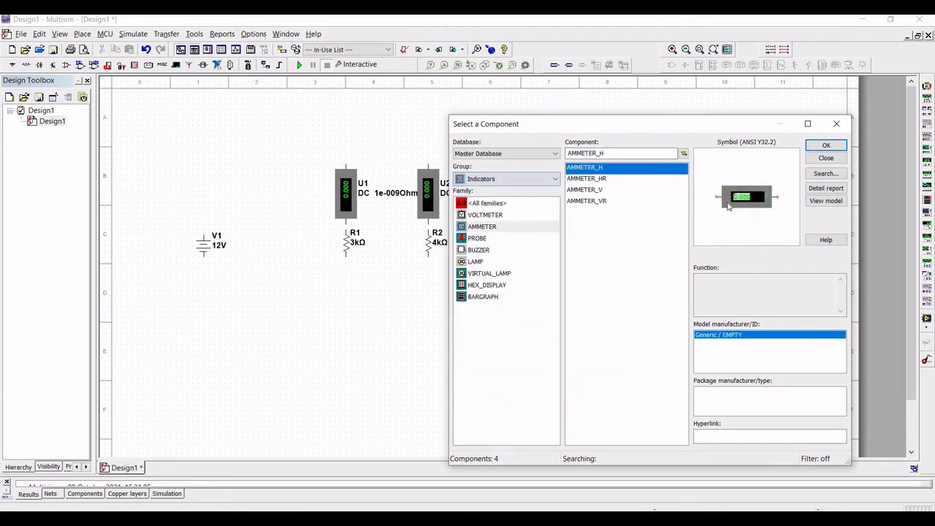
double_click(628, 169)
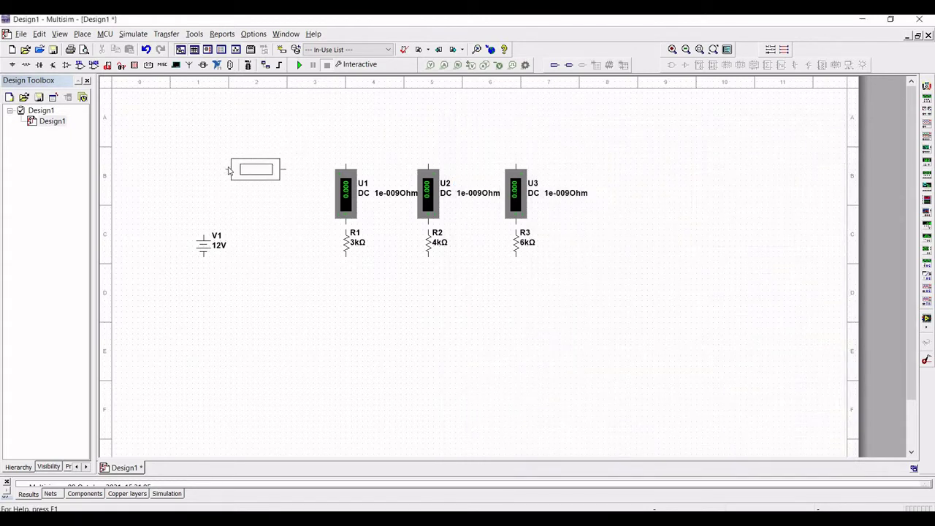
left_click(251, 169)
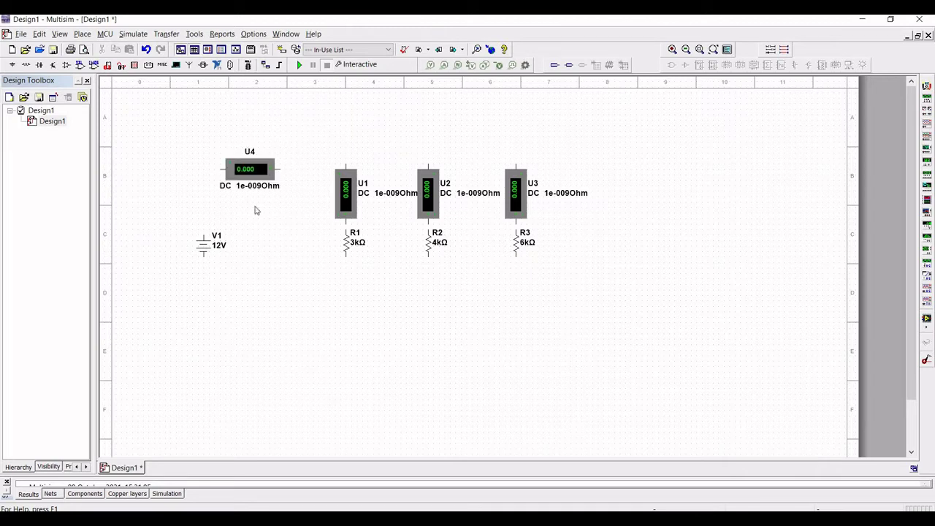
left_click(838, 122)
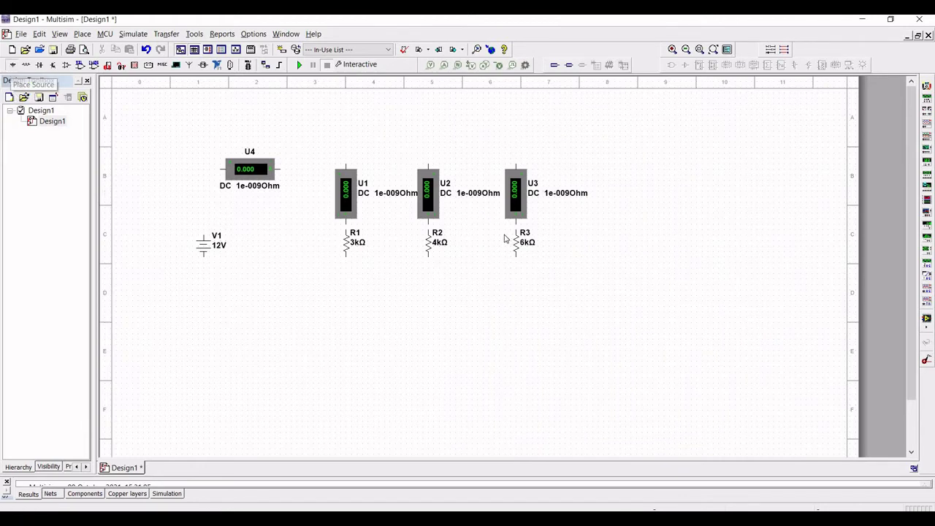
- Place a GROUND from the Sources group below and between the 3 kΩ and 4 kΩ resistors
left_click(24, 96)
left_click(552, 179)
left_click(554, 205)
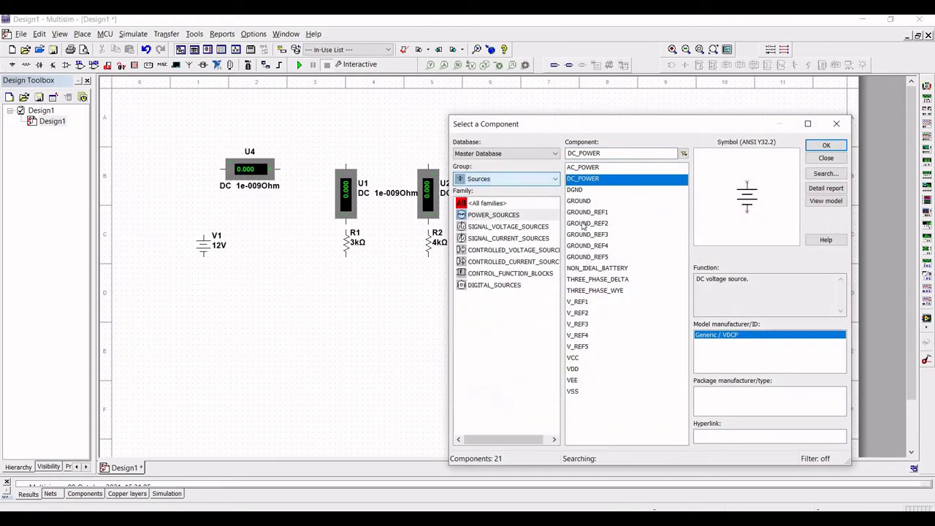
left_click(578, 201)
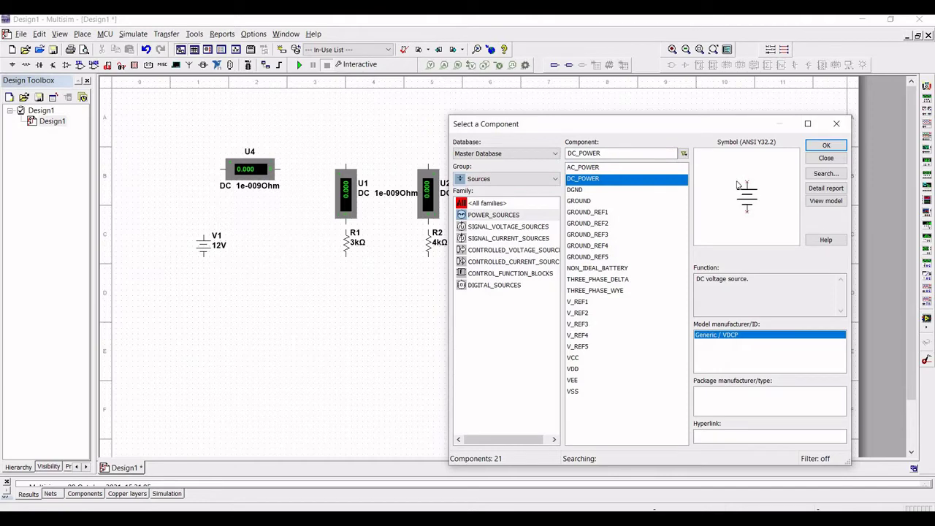
left_click(821, 147)
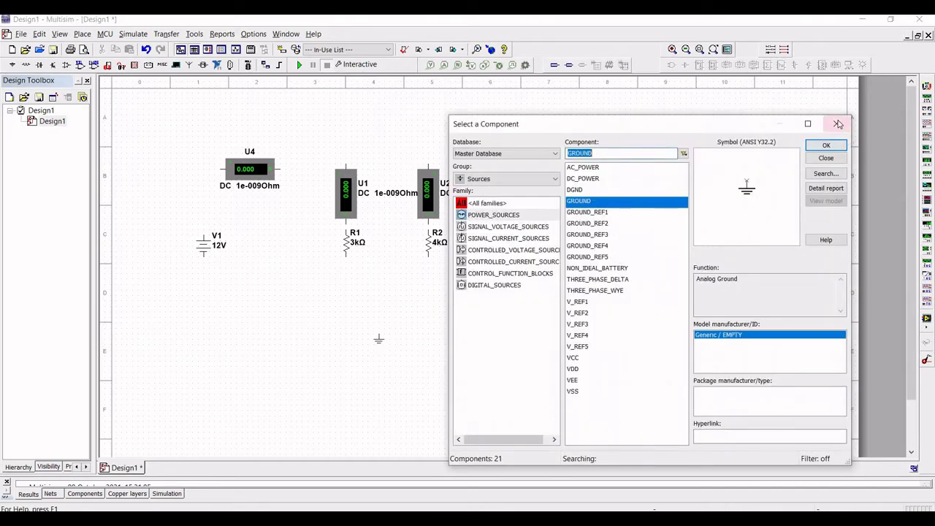
left_click(839, 122)
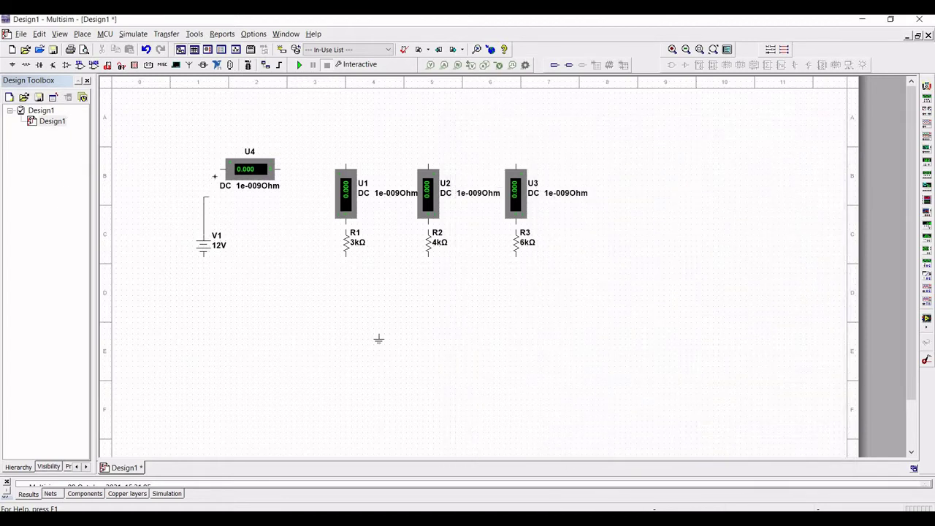
- Wire the DC source through the horizontal ammeter to the 3 kΩ branch's ammeter, and connect the lower ends of source and resistor to ground
left_click(193, 242)
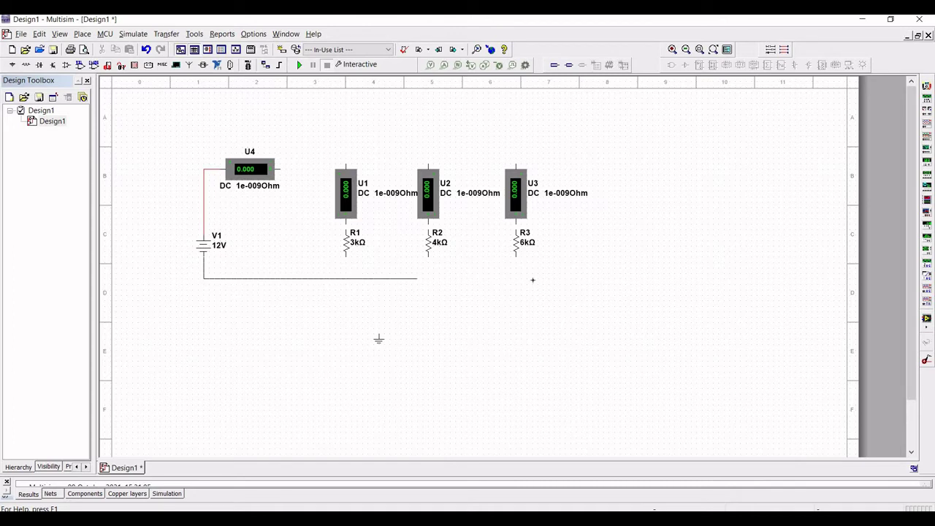
key("Escape")
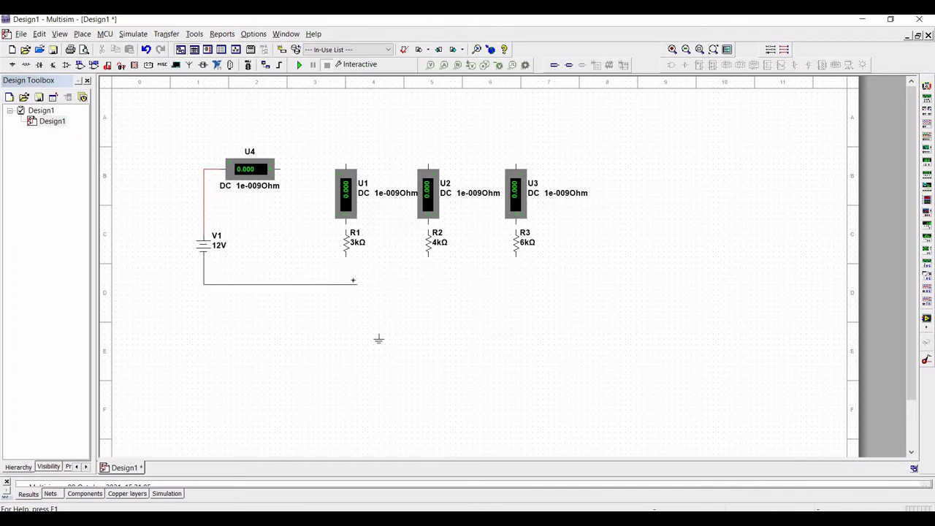
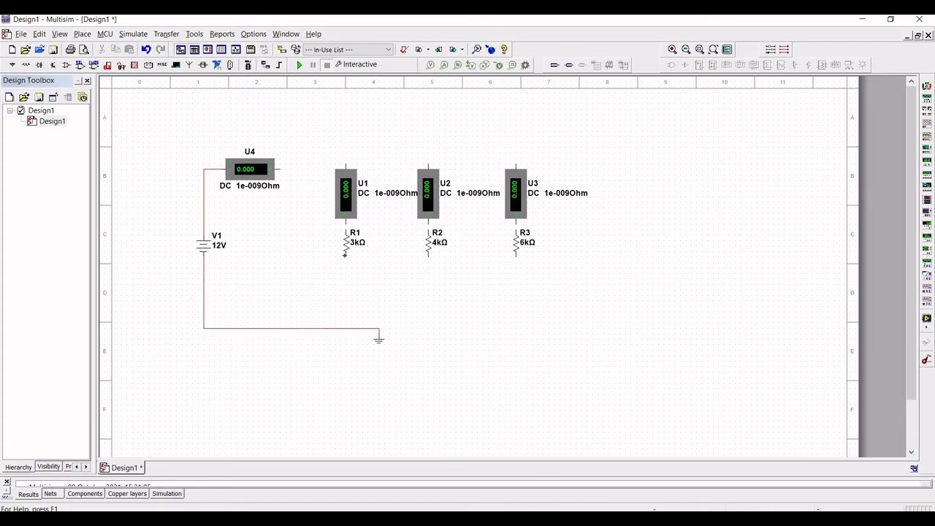
left_click(347, 328)
left_click(347, 159)
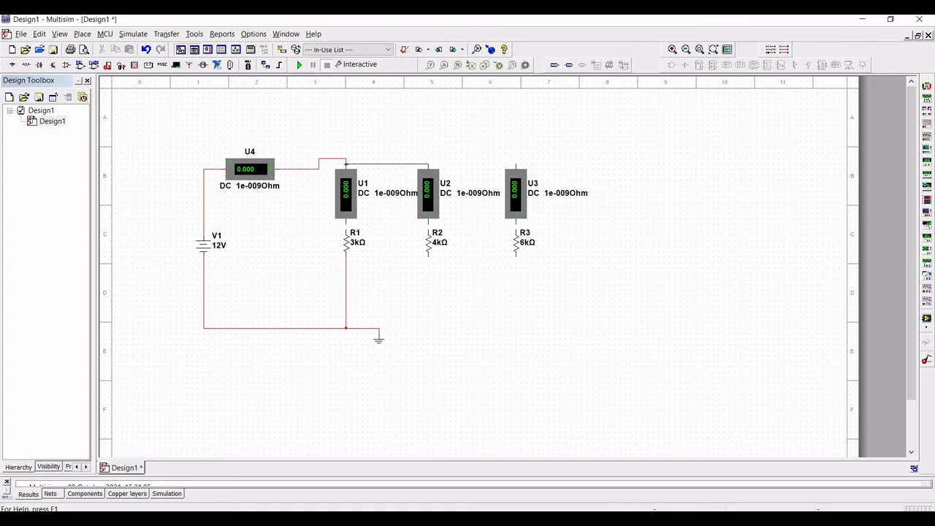
- Wire the upper ends of the 4 kΩ and 6 kΩ branch ammeters to the upper line of the 3 kΩ branch
left_click(347, 159)
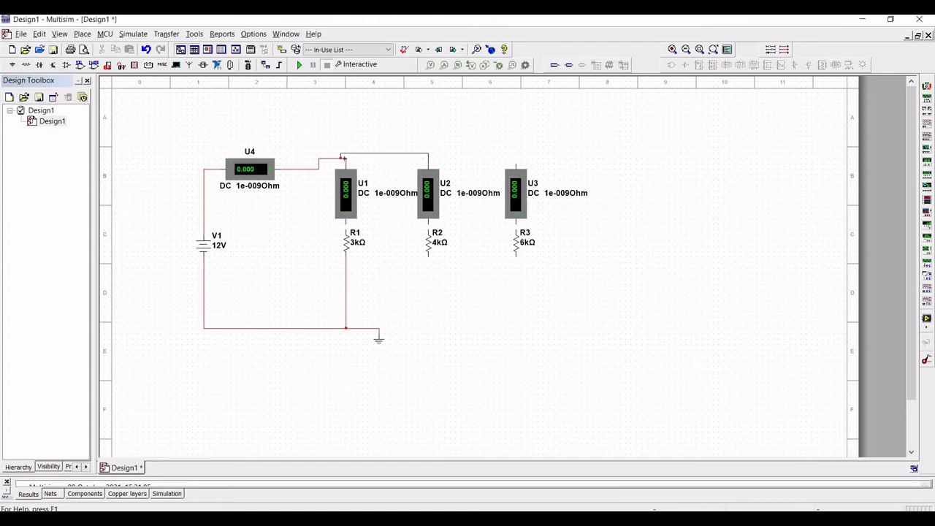
left_click(516, 166)
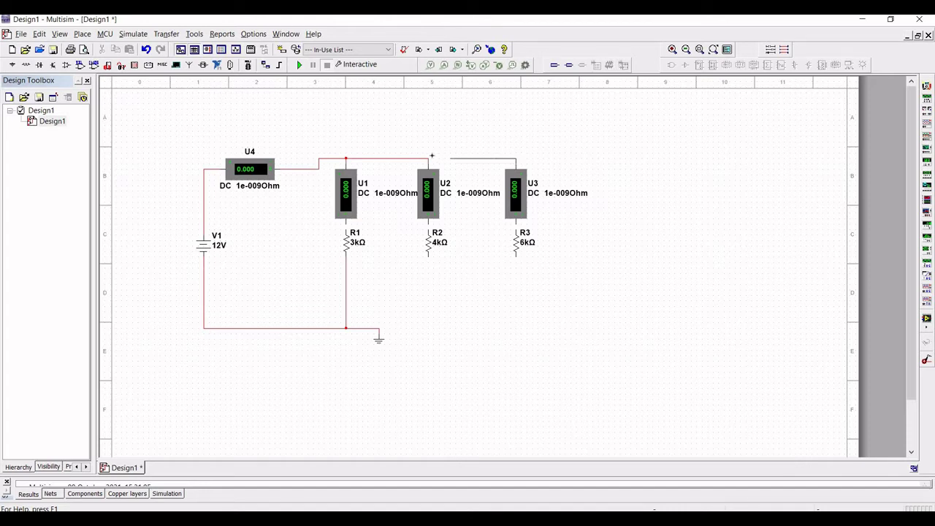
left_click(429, 158)
- Complete the ammeter-to-resistor connections and wire the lower ends of the 4 kΩ and 6 kΩ resistors to the ground line
left_click(379, 329)
left_click(516, 256)
left_click(430, 328)
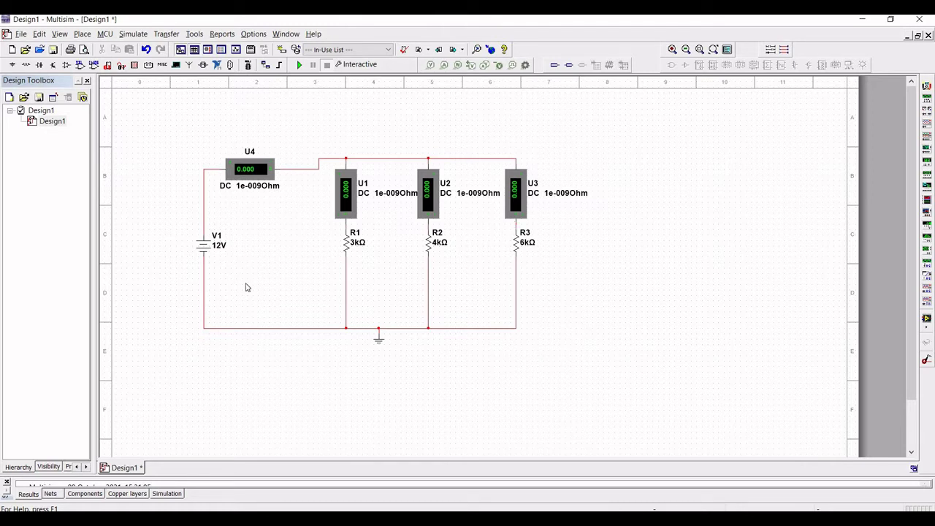
- Run the interactive simulation to read the source and branch currents on the four ammeters, and stop it
left_click(299, 65)
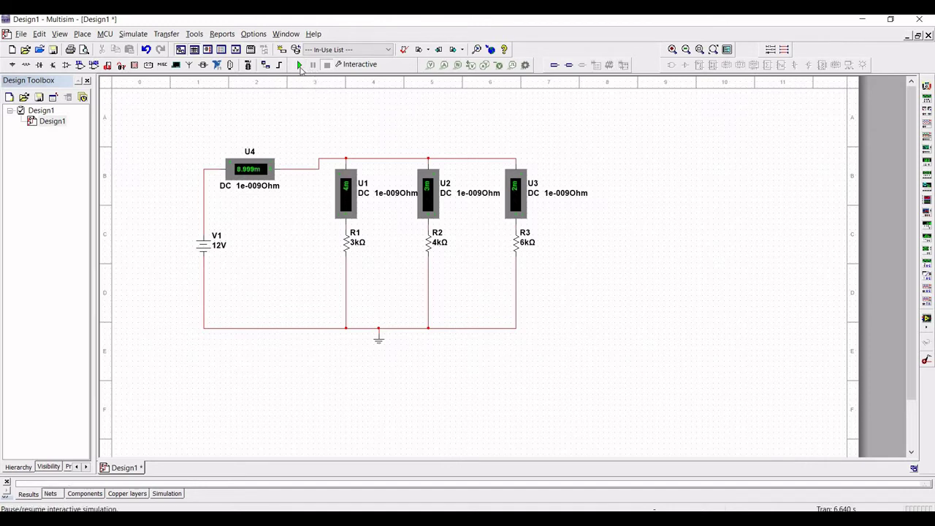
left_click(300, 65)
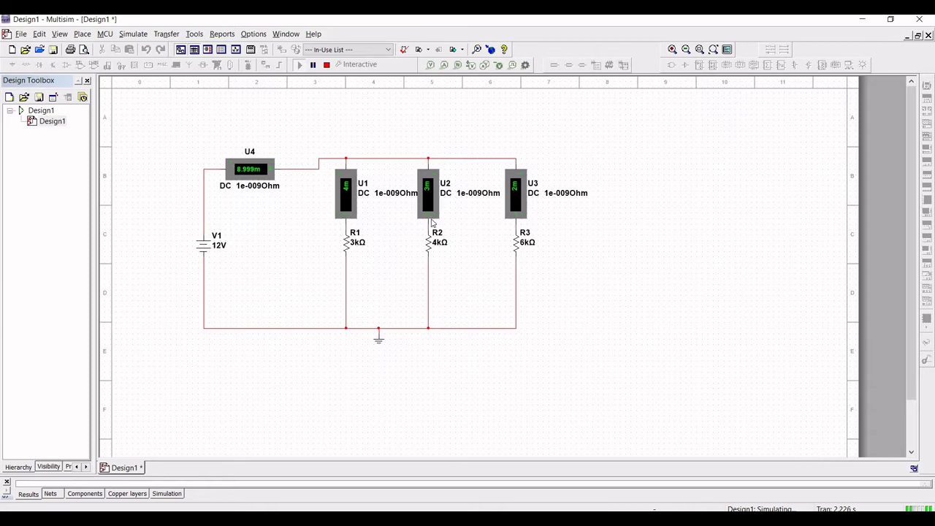
left_click(327, 65)
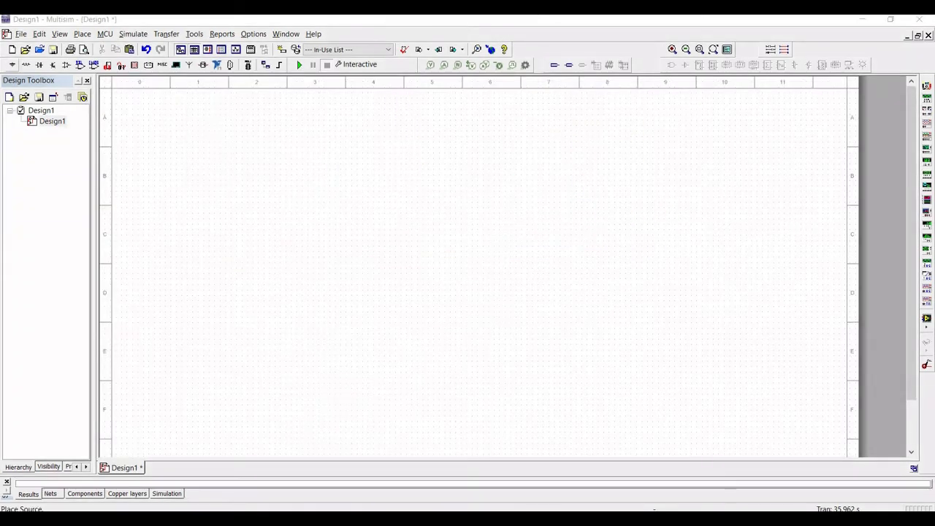
- Place a 12 V DC_POWER source from the Sources group at the middle left of the empty sheet
left_click(12, 65)
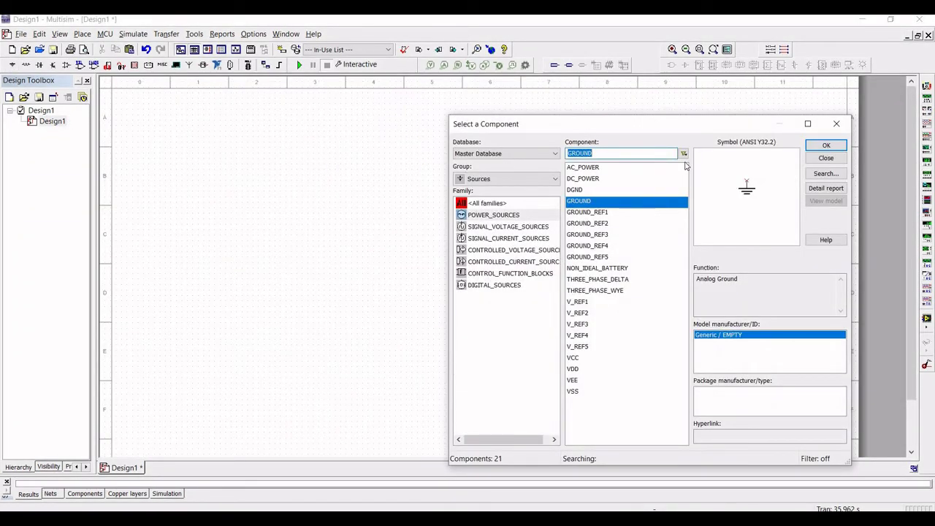
left_click(492, 179)
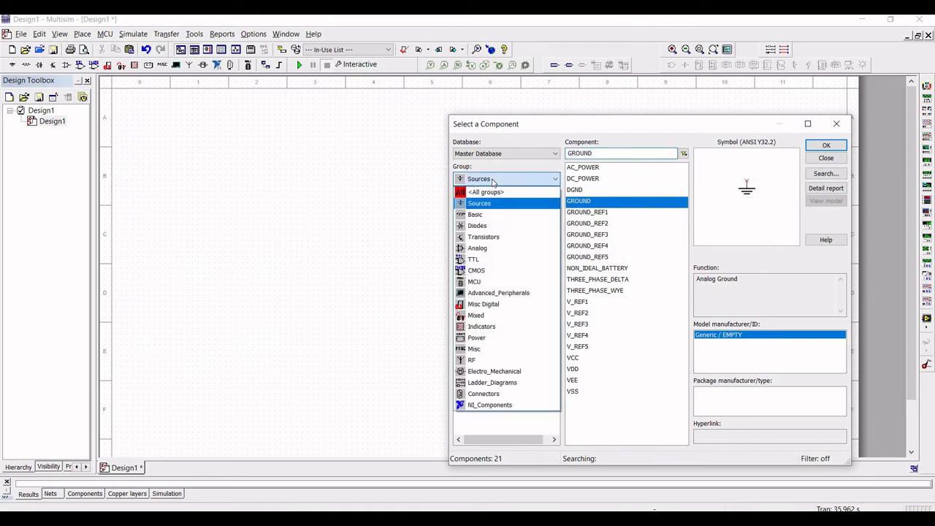
left_click(491, 207)
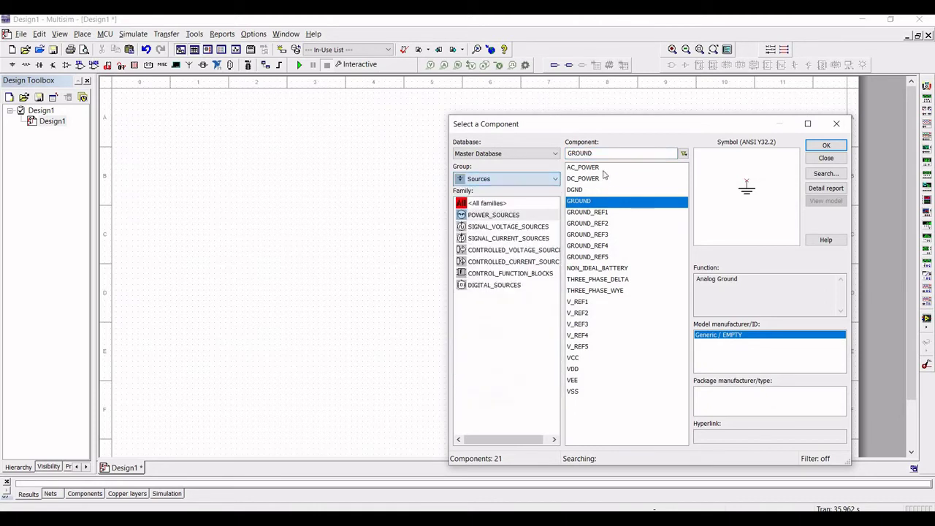
left_click(589, 179)
left_click(817, 145)
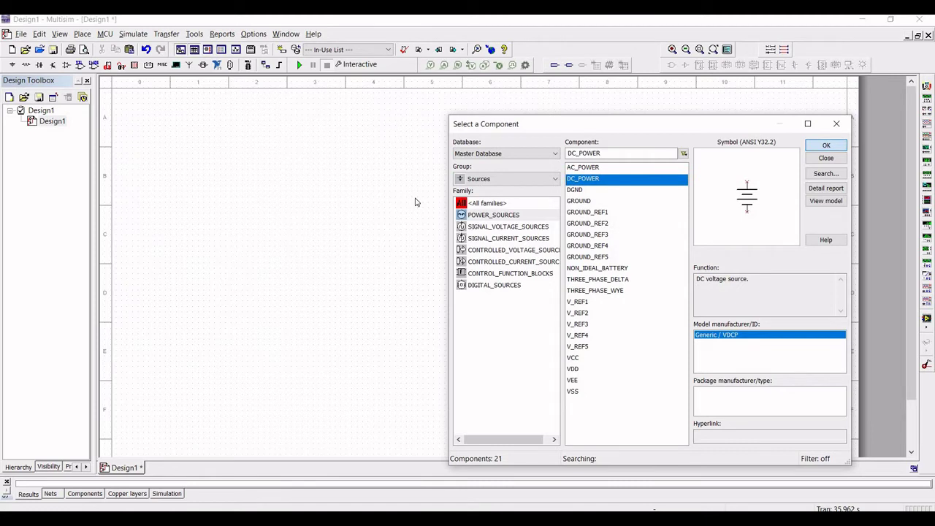
left_click(291, 266)
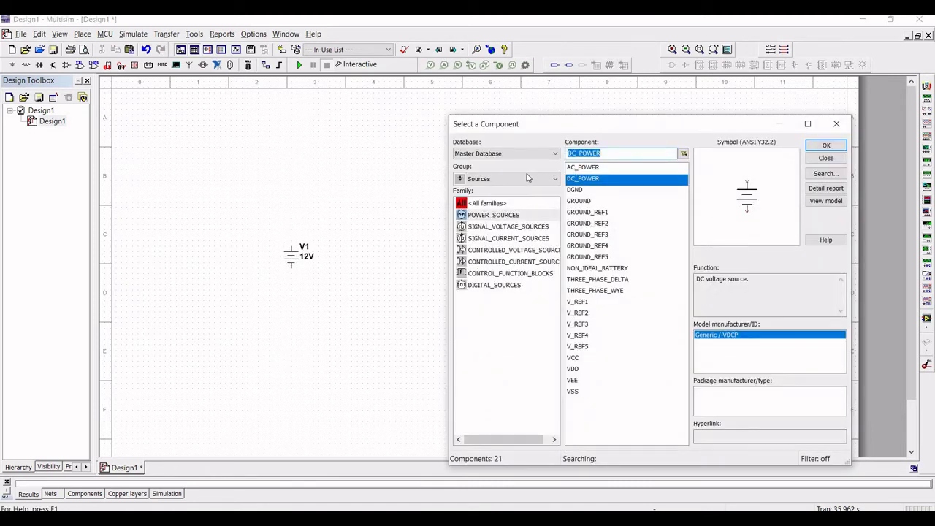
- Place a horizontal 4 kΩ resistor from the Basic group's RESISTOR family above and to the right of the source
left_click(521, 178)
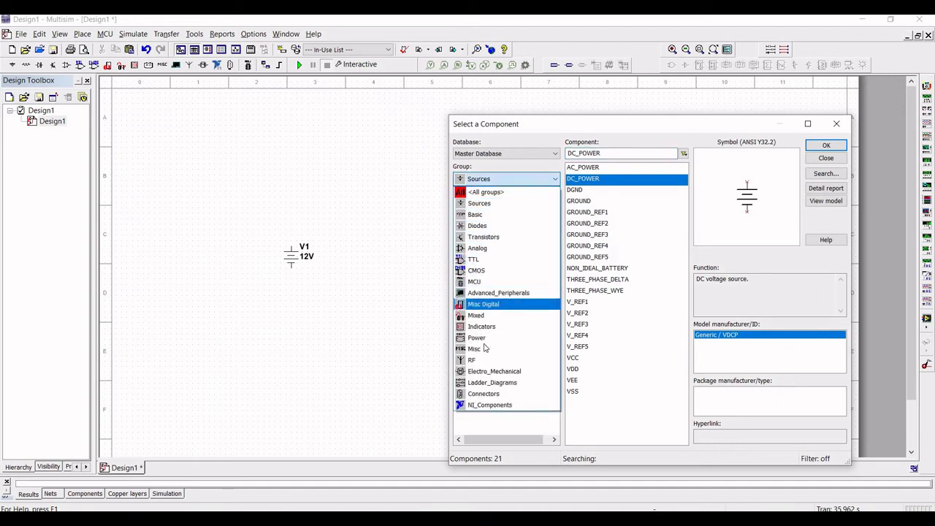
left_click(475, 214)
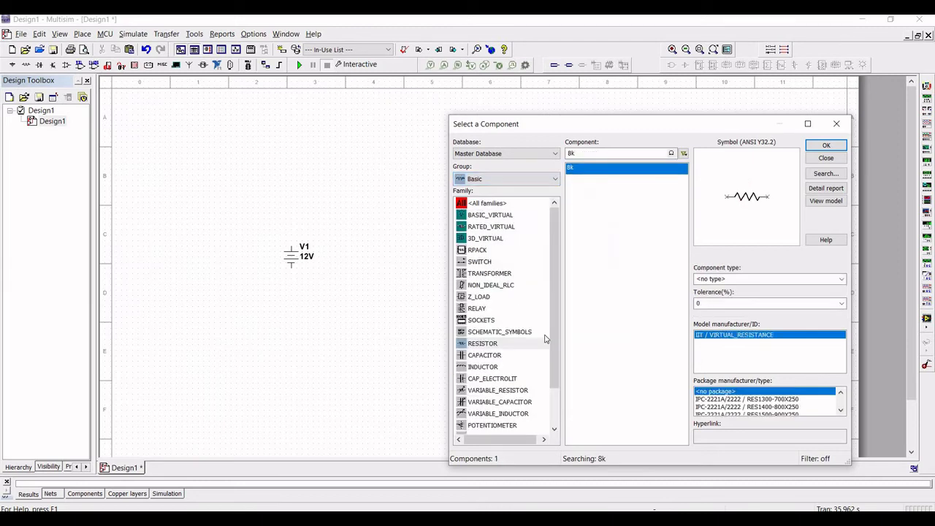
left_click(489, 343)
double_click(566, 153)
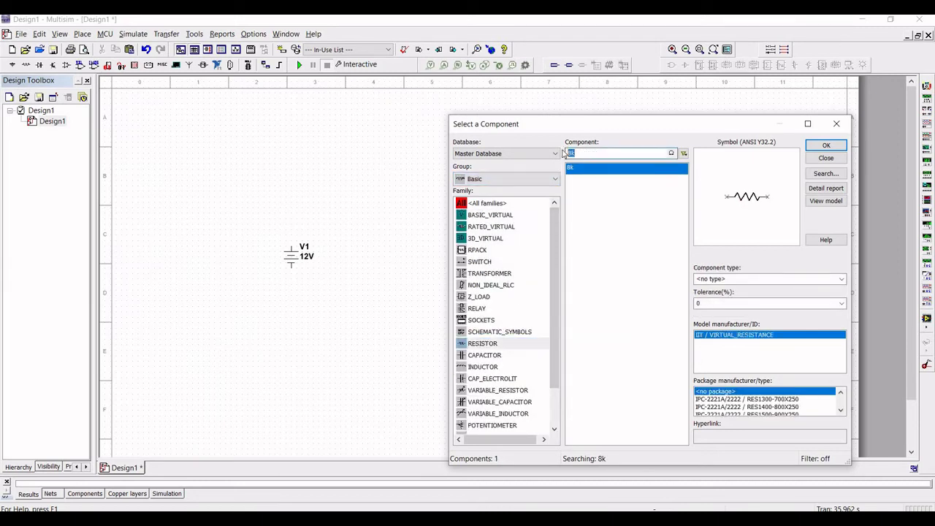
type("4k")
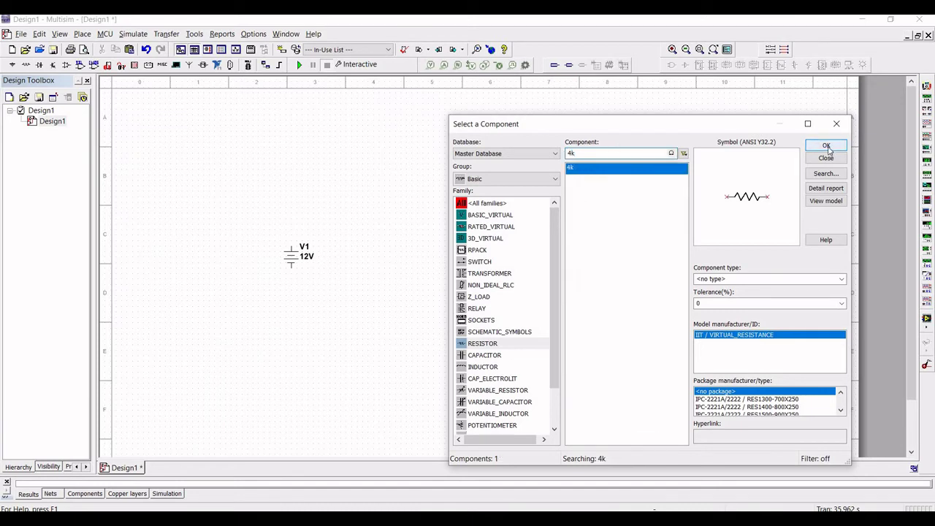
left_click(826, 146)
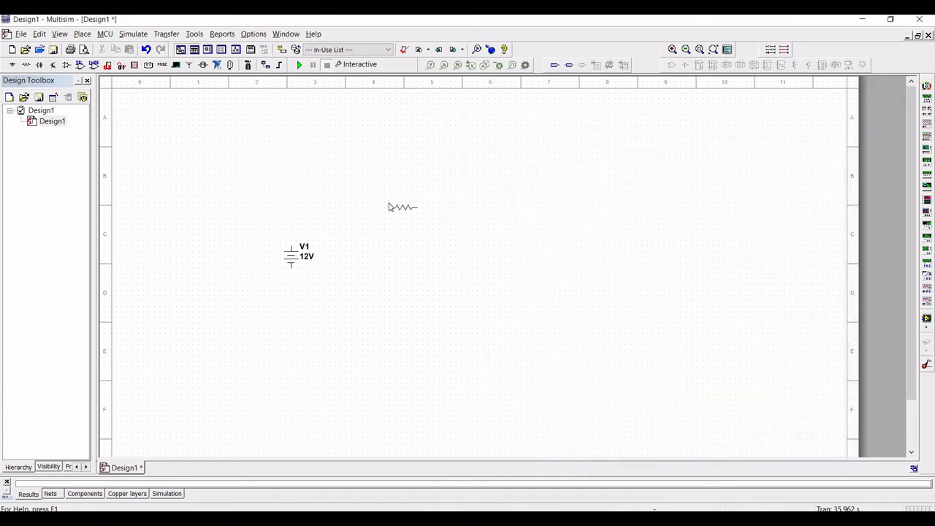
left_click(402, 202)
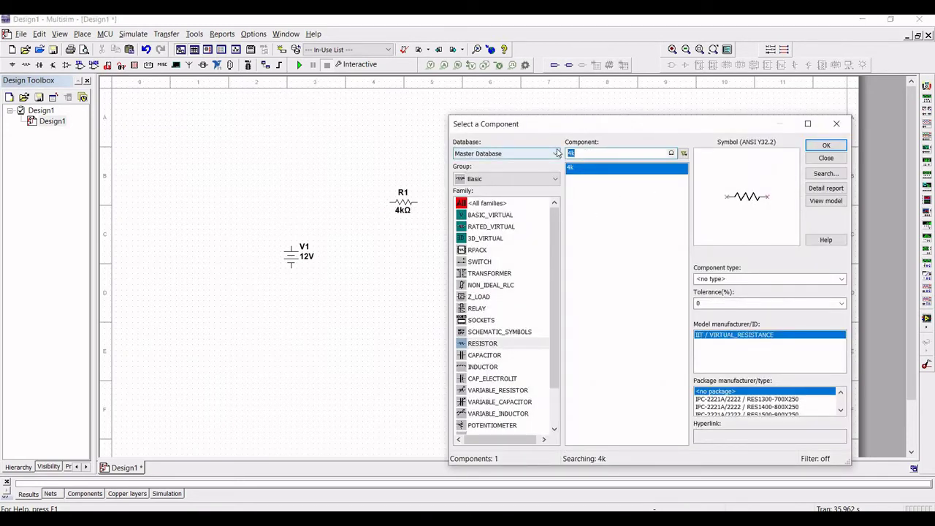
- Place a vertical 6 kΩ resistor to the right of the 4 kΩ resistor and a vertical 8 kΩ resistor directly below it
type("6k")
key("Return")
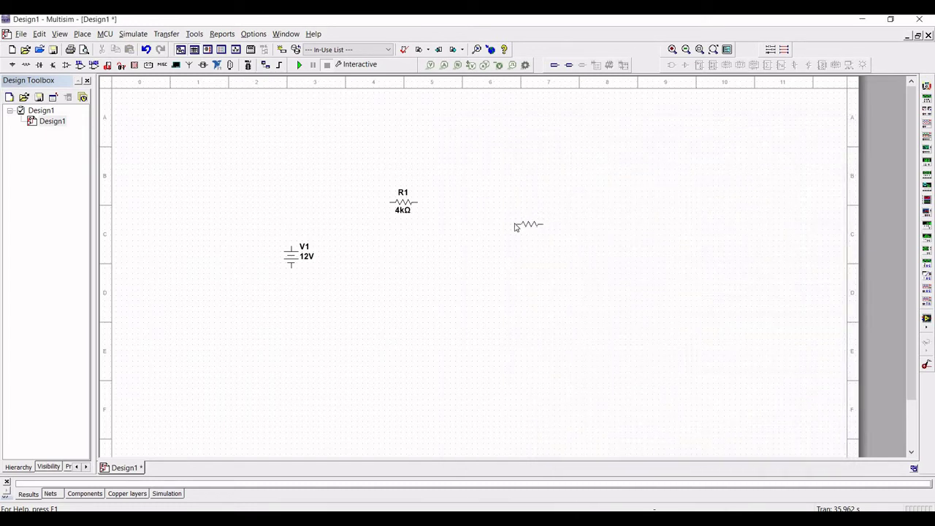
key("ctrl+r")
left_click(511, 212)
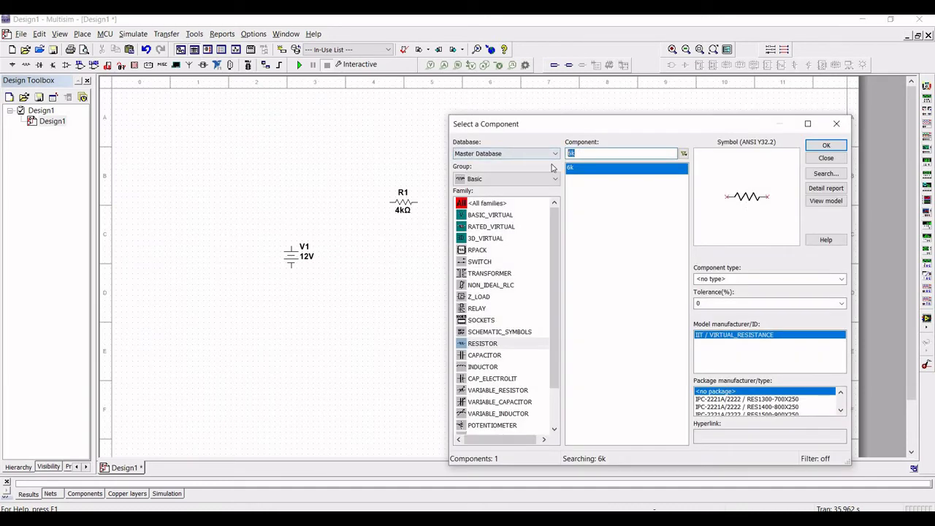
type("8k")
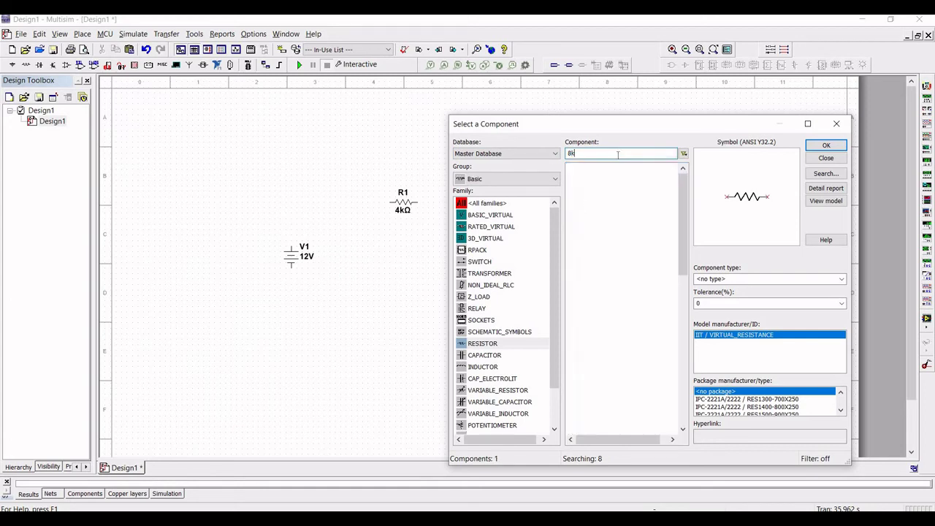
key("Return")
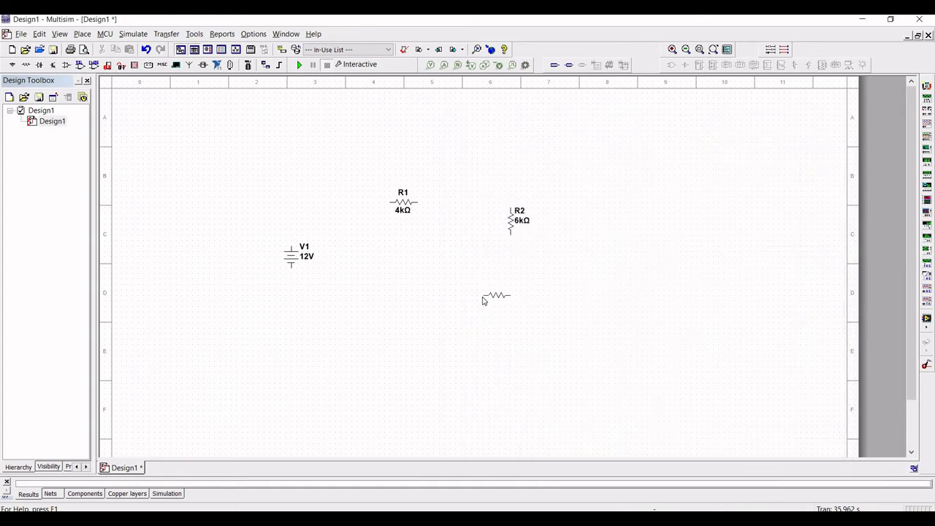
key("ctrl+r")
left_click(511, 269)
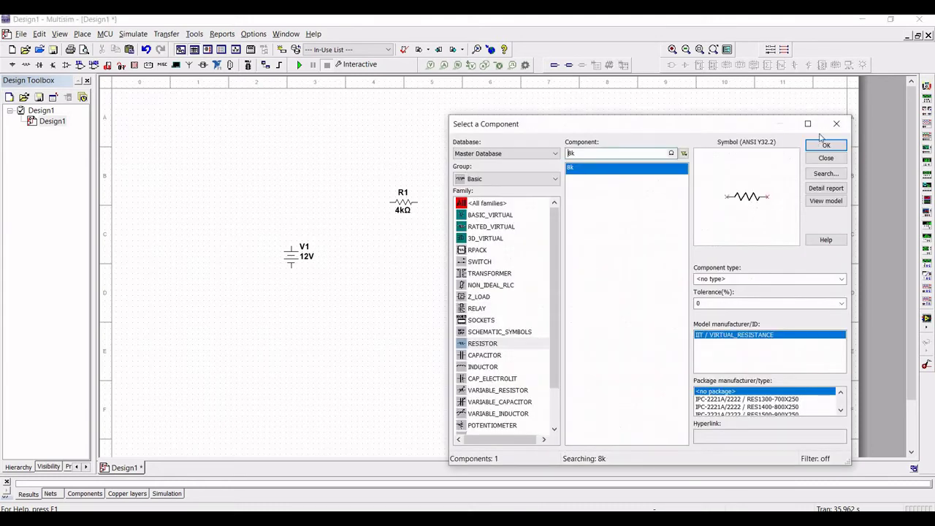
- Place a GROUND symbol from the Sources group below the 4 kΩ resistor and finish placing components
left_click(497, 180)
left_click(479, 204)
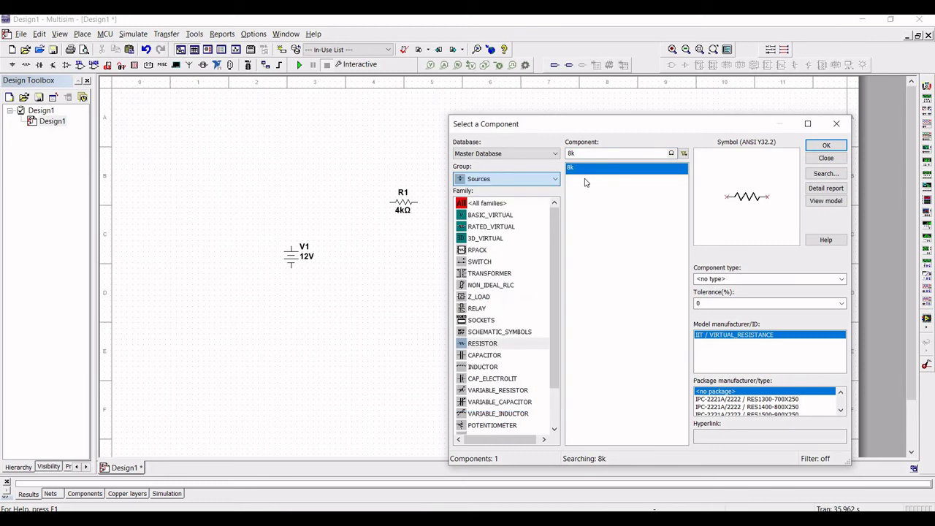
left_click(585, 179)
left_click(584, 203)
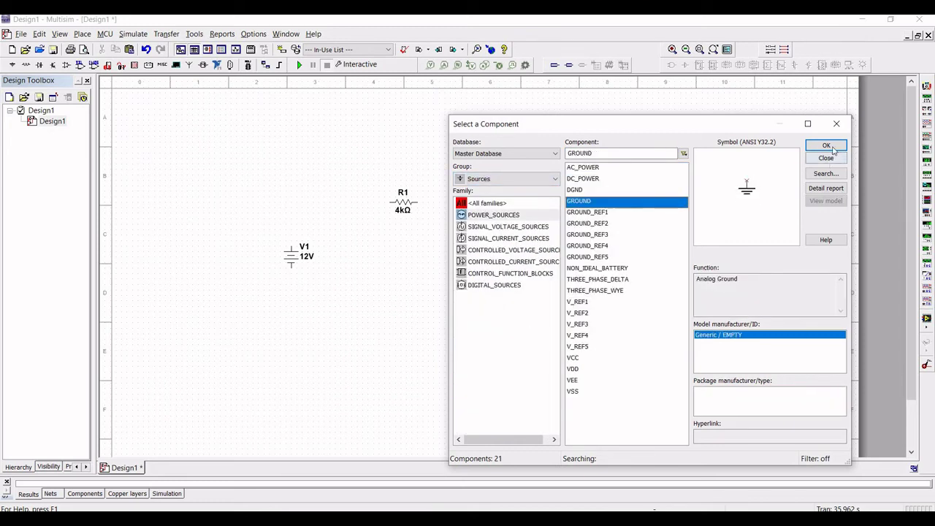
left_click(833, 147)
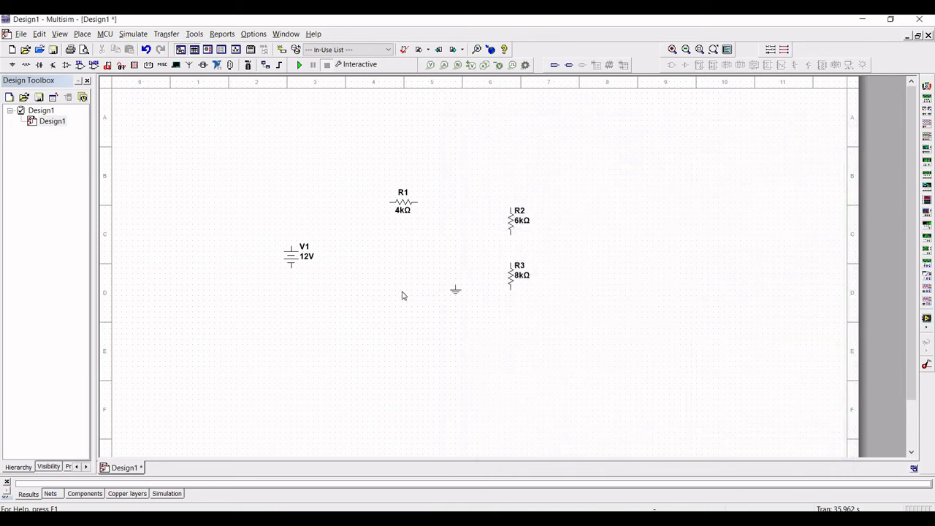
left_click(402, 300)
left_click(404, 312)
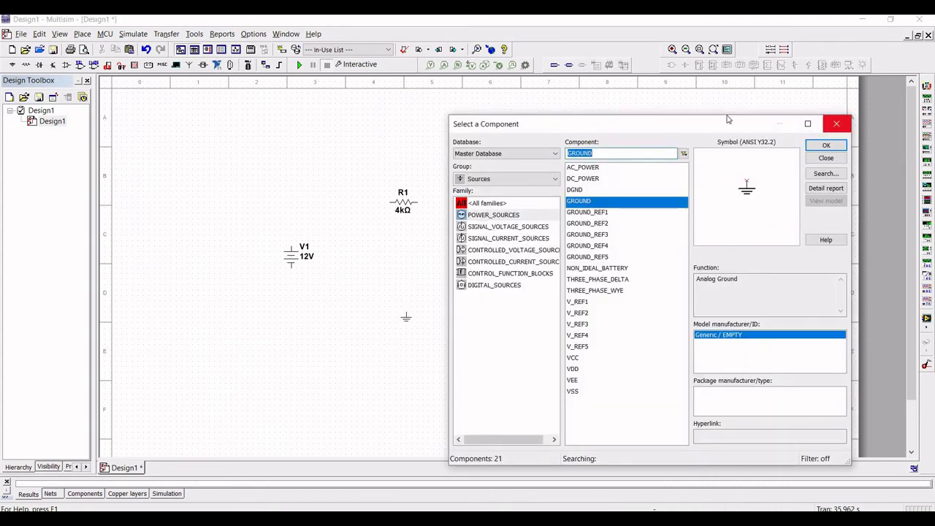
key("Escape")
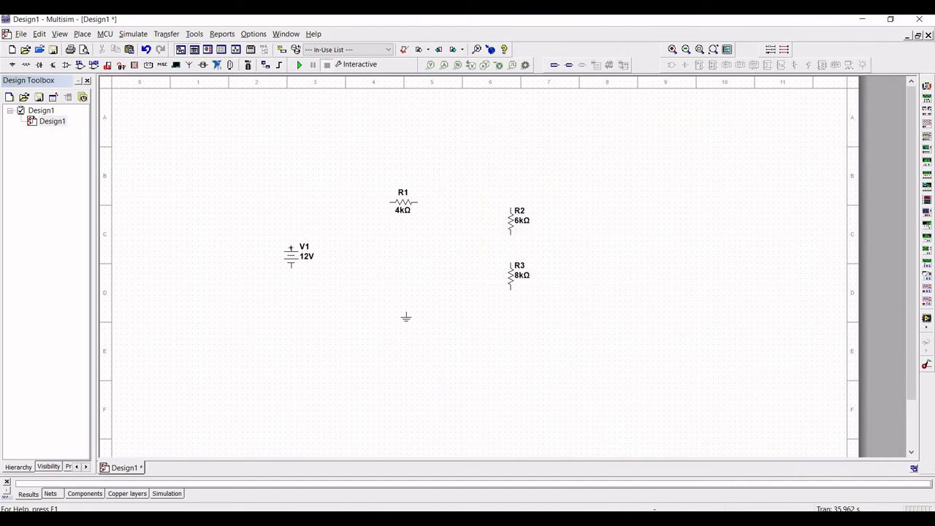
- Wire the source and the 4, 6 and 8 kΩ resistors into a single series loop and connect the ground to its lower line
left_click(393, 203)
left_click(510, 205)
left_click(510, 289)
left_click(407, 312)
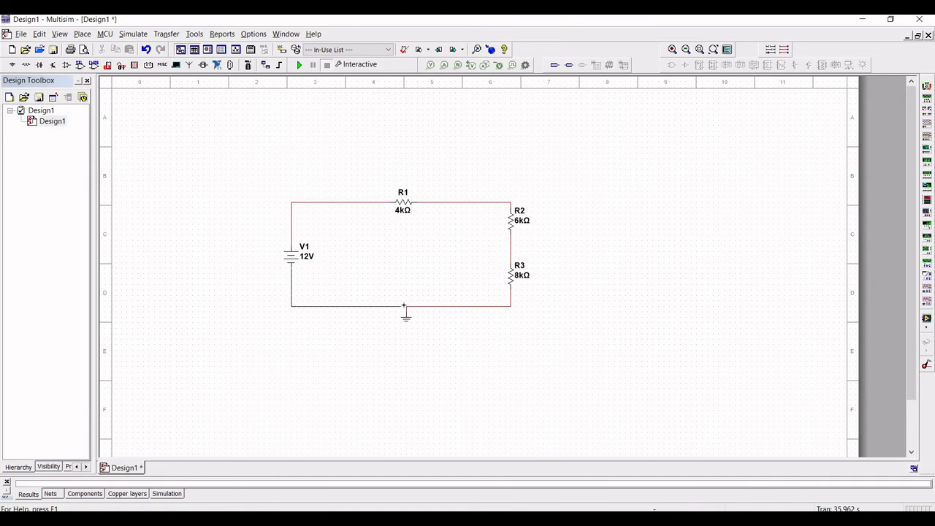
- Set the DC source's voltage to 9 V
double_click(296, 257)
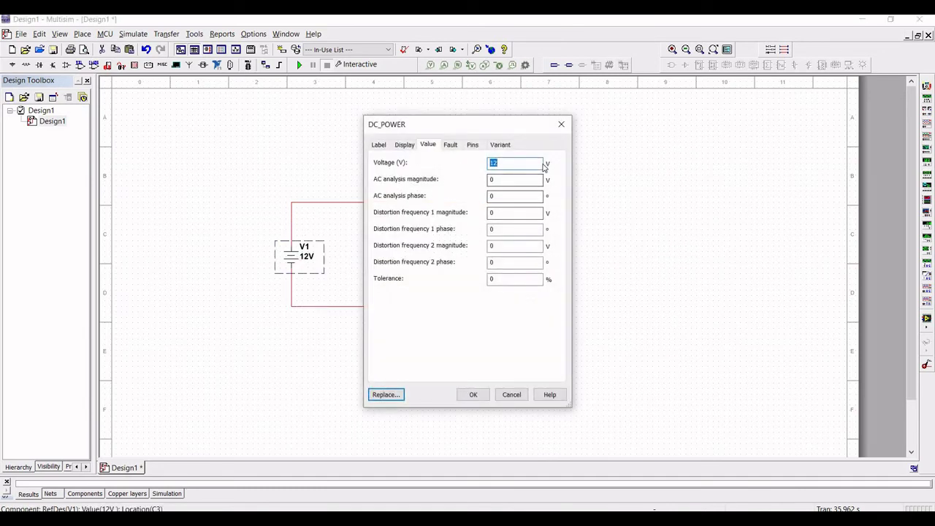
type("9")
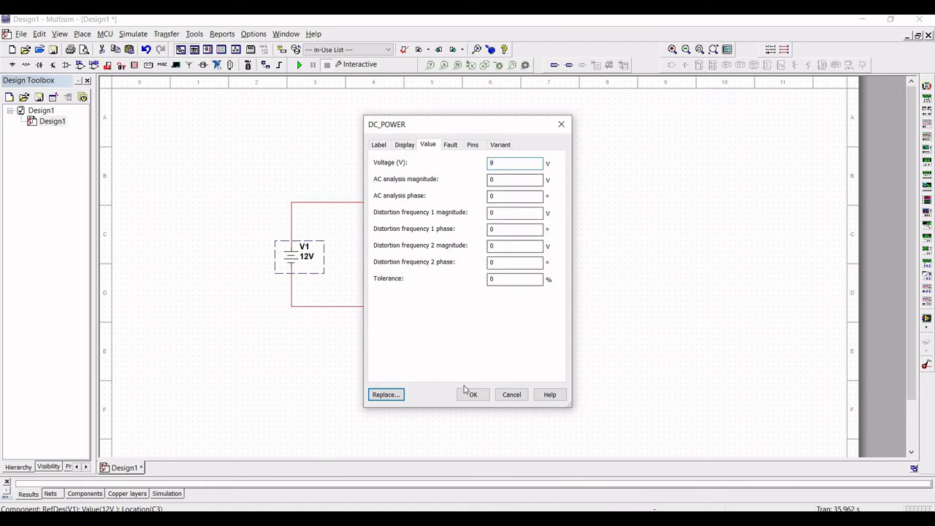
left_click(471, 394)
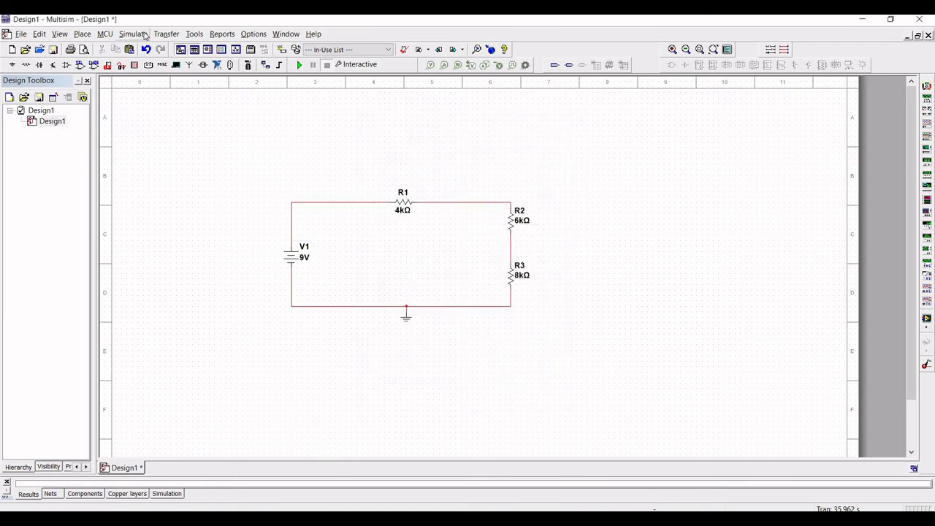
- Place a multimeter above the 4 kΩ resistor
left_click(144, 37)
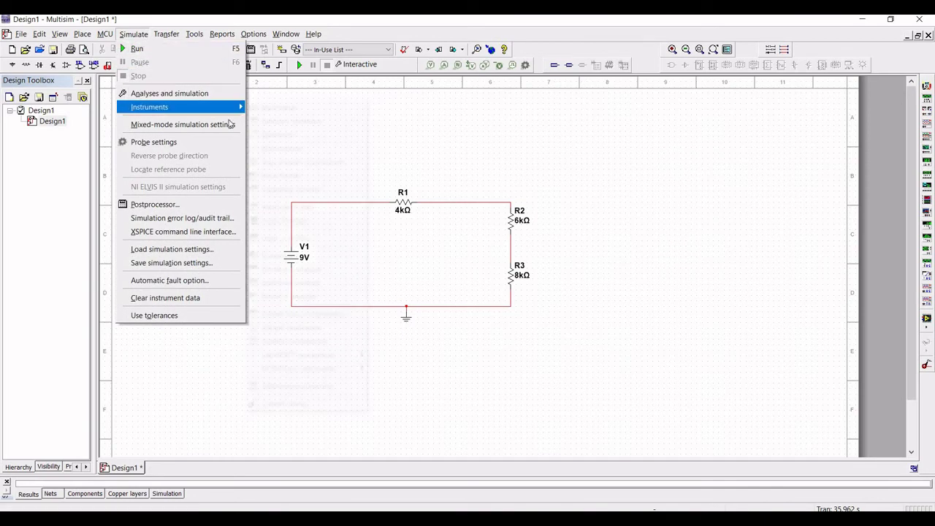
left_click(290, 108)
left_click(291, 117)
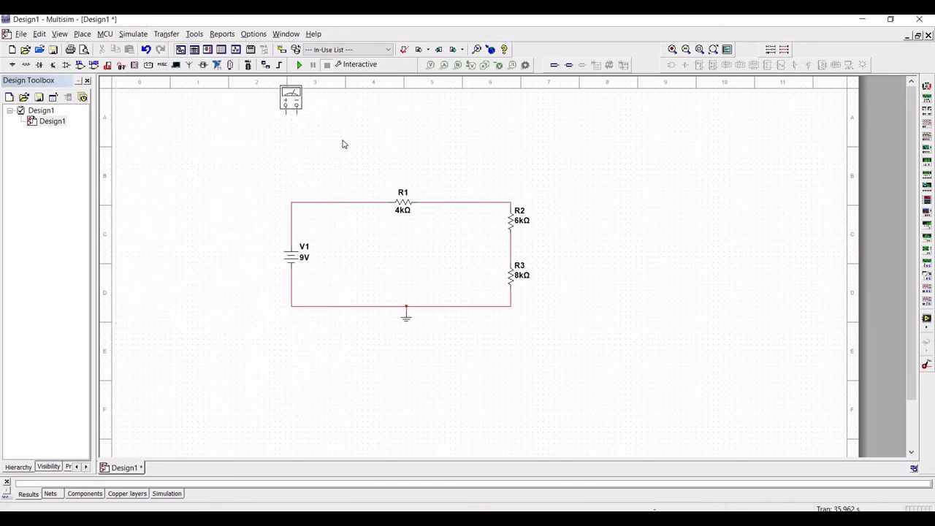
left_click(405, 162)
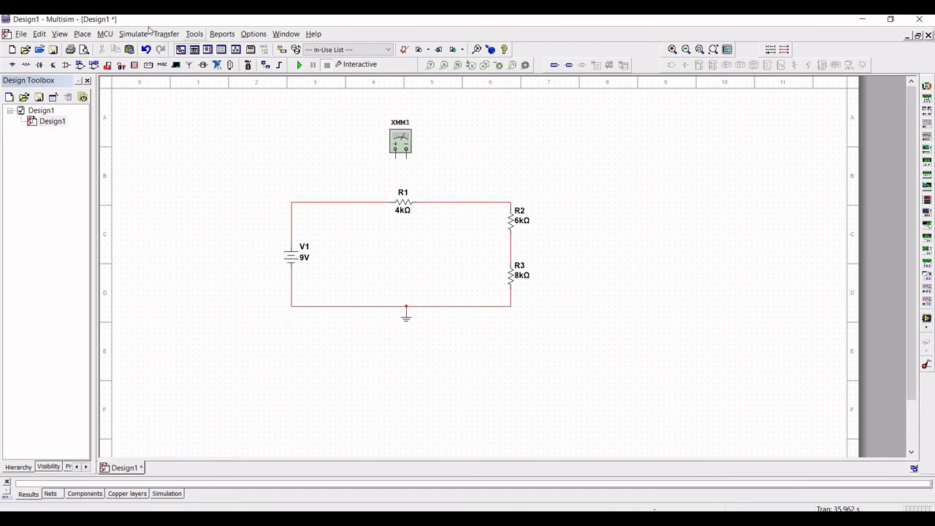
- Place two more multimeters, one above and to the right of the 6 kΩ resistor and one beside the 8 kΩ resistor
left_click(135, 35)
mouse_move(216, 108)
left_click(274, 120)
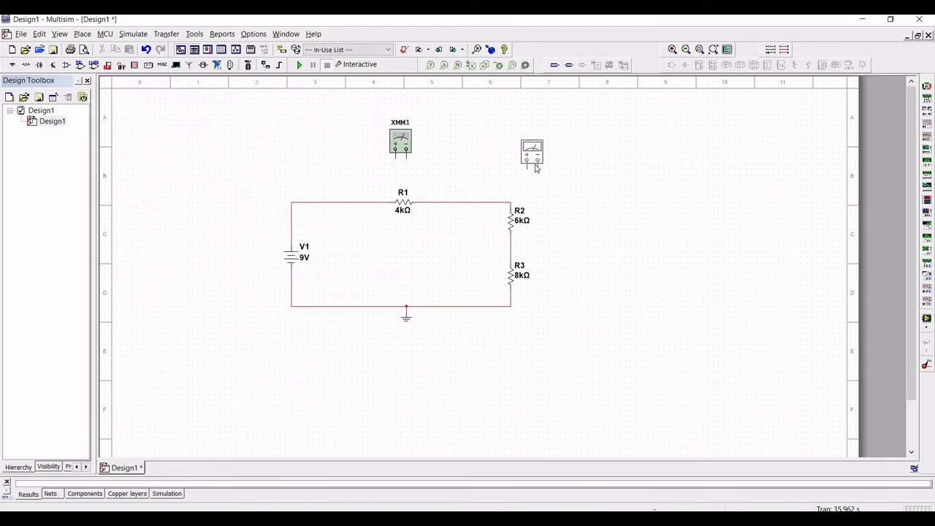
left_click(554, 184)
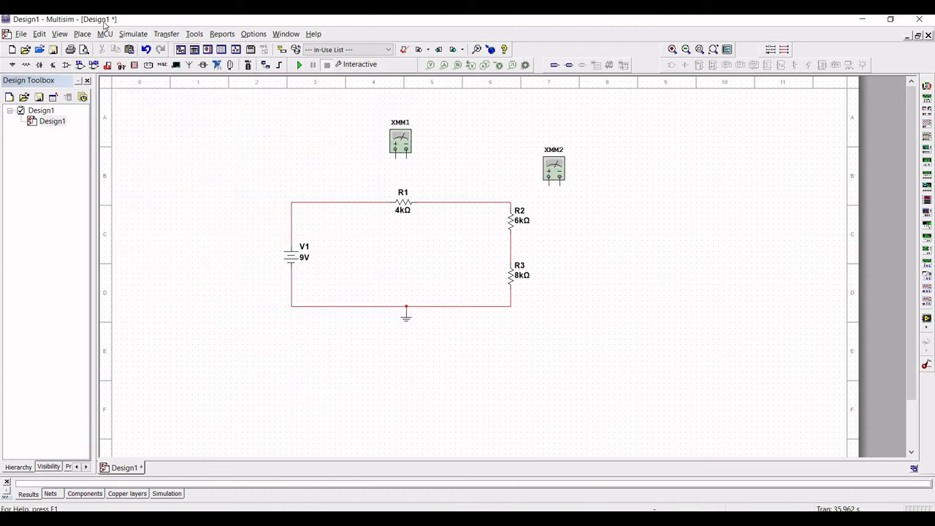
left_click(133, 34)
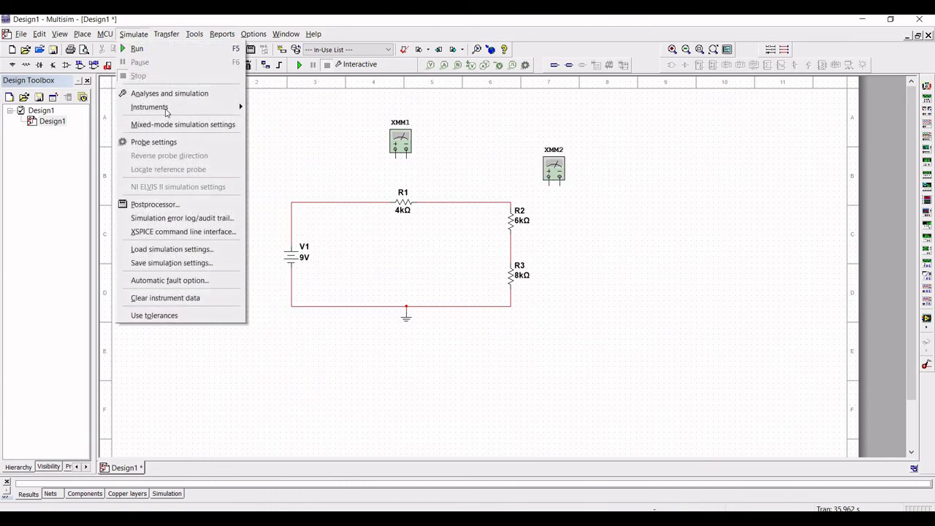
mouse_move(187, 108)
left_click(281, 110)
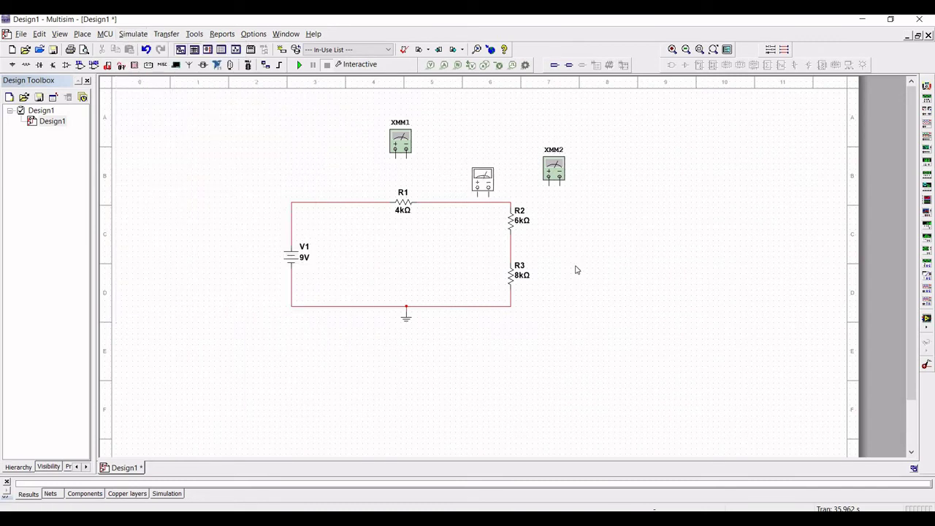
left_click(572, 265)
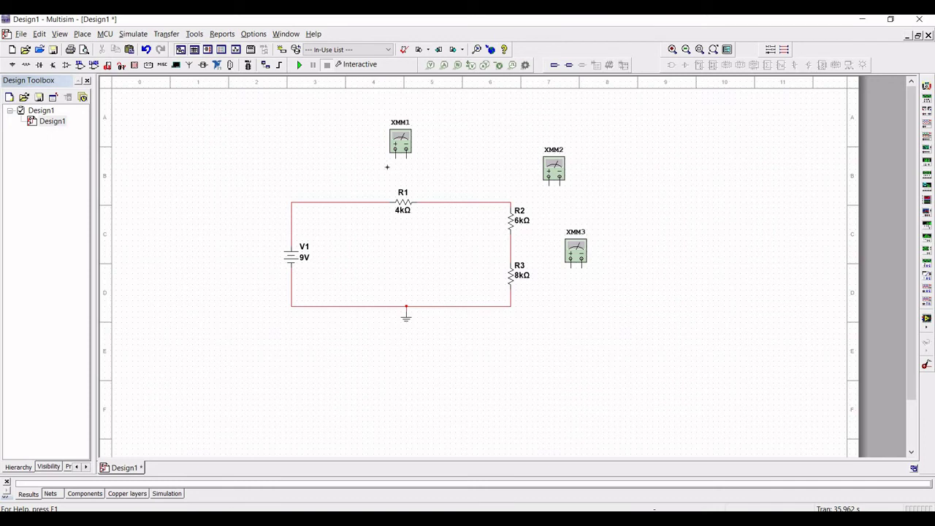
- Wire multimeter XMM1 in parallel across the 4 kΩ resistor
left_click(377, 184)
left_click(379, 201)
left_click(408, 155)
left_click(422, 202)
- Wire multimeter XMM2 in parallel across the 6 kΩ resistor and XMM3 across the 8 kΩ resistor
left_click(494, 201)
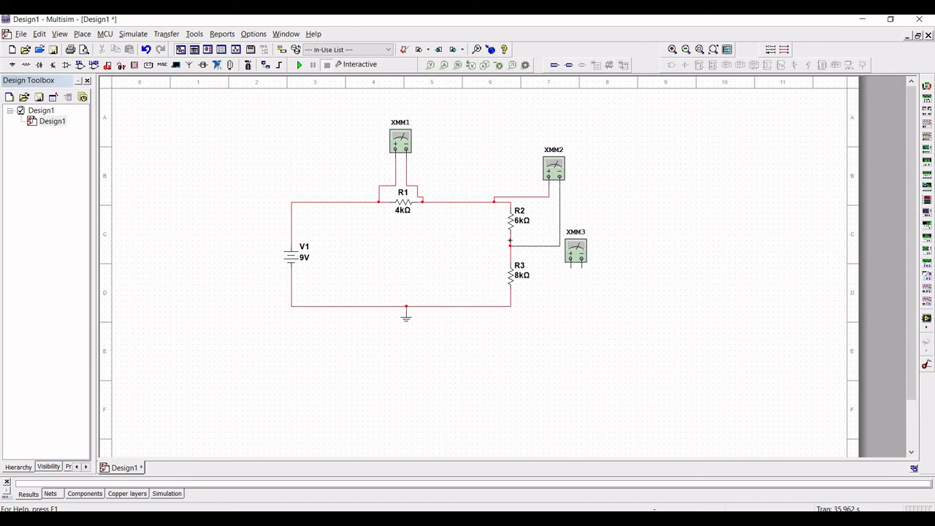
left_click(510, 236)
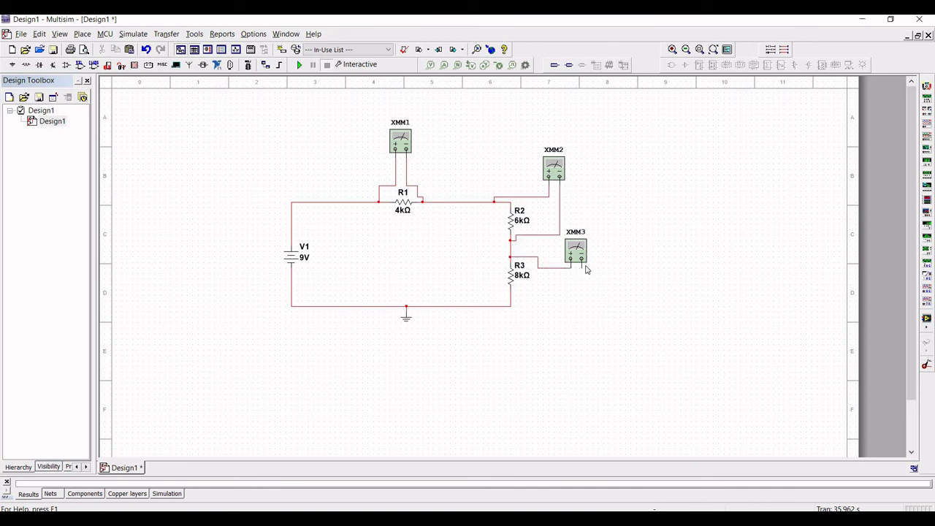
left_click(512, 301)
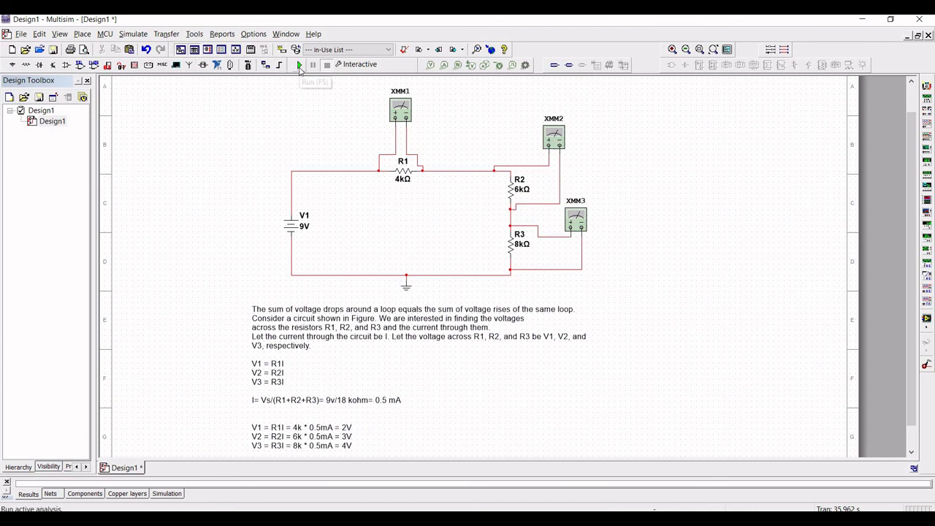
- Run the interactive simulation and read the DC voltage across each resistor on multimeters XMM1, XMM2 and XMM3
key("F5")
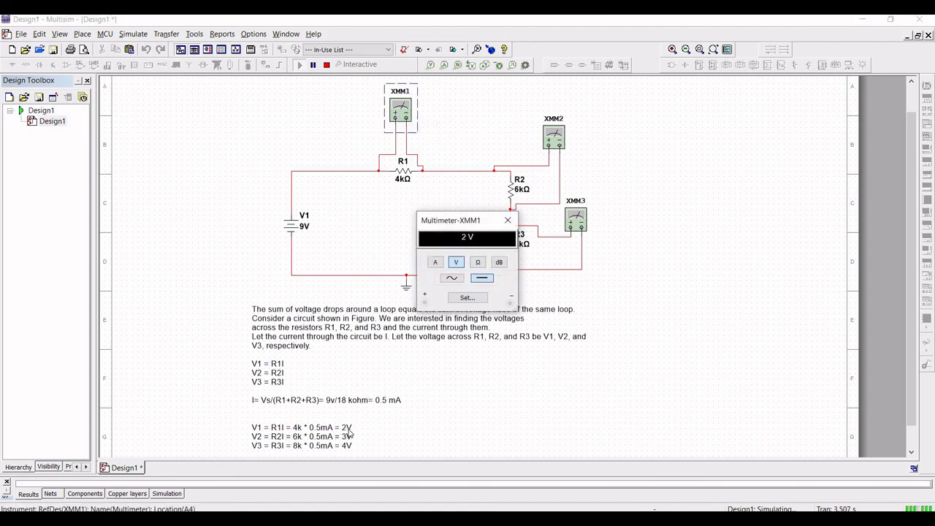
left_click(508, 220)
double_click(556, 136)
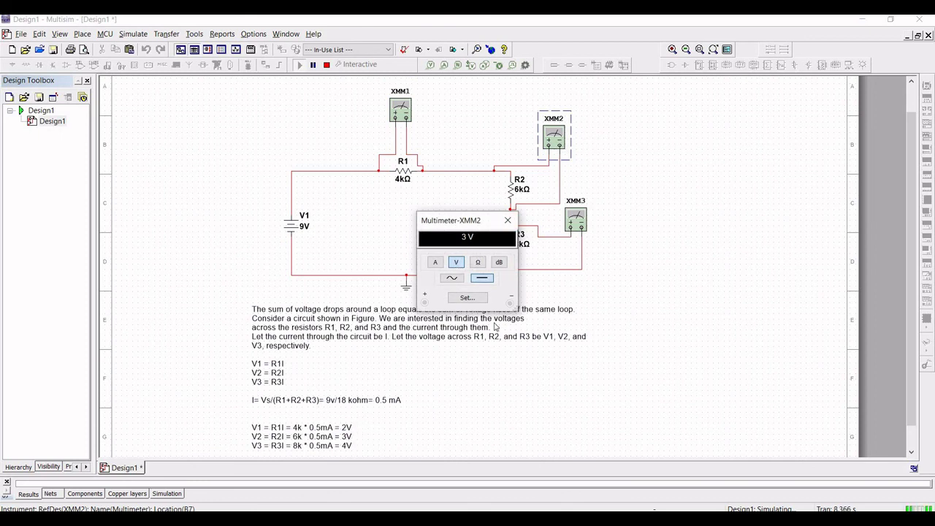
left_click(515, 224)
double_click(576, 223)
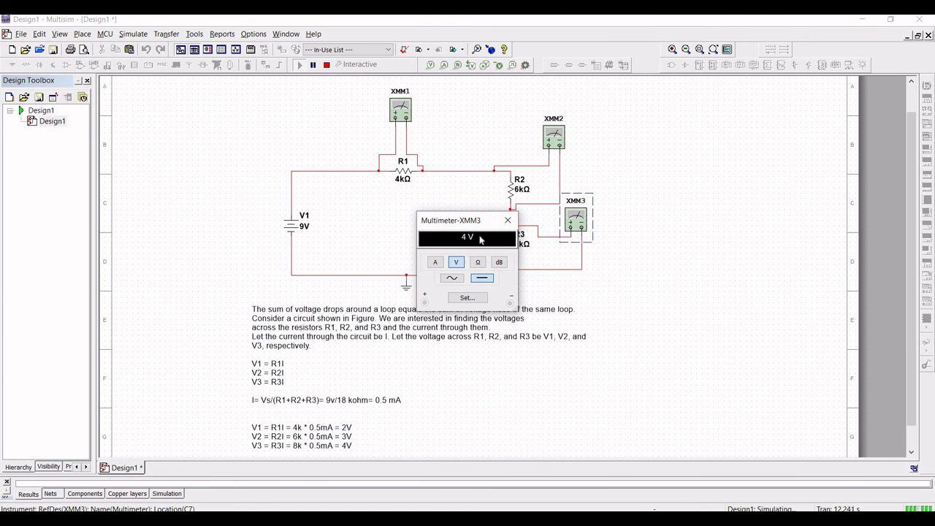
left_click(510, 224)
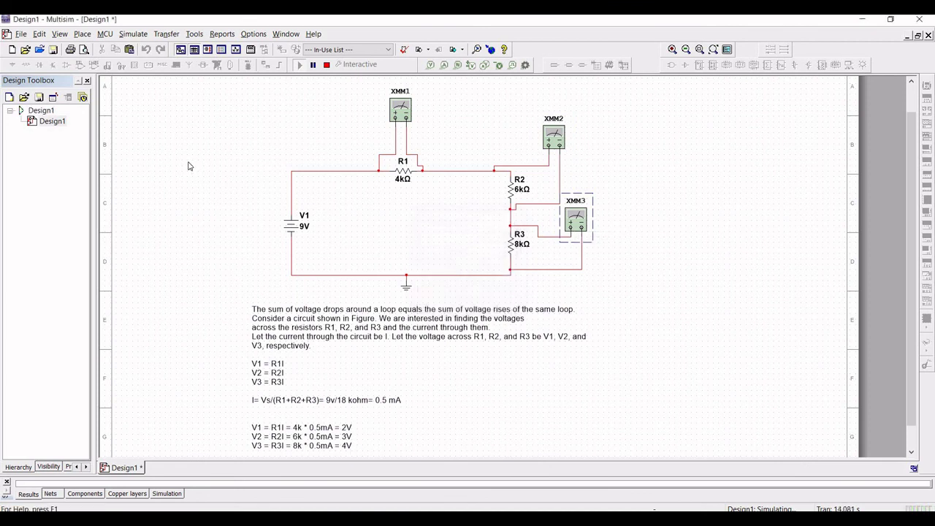